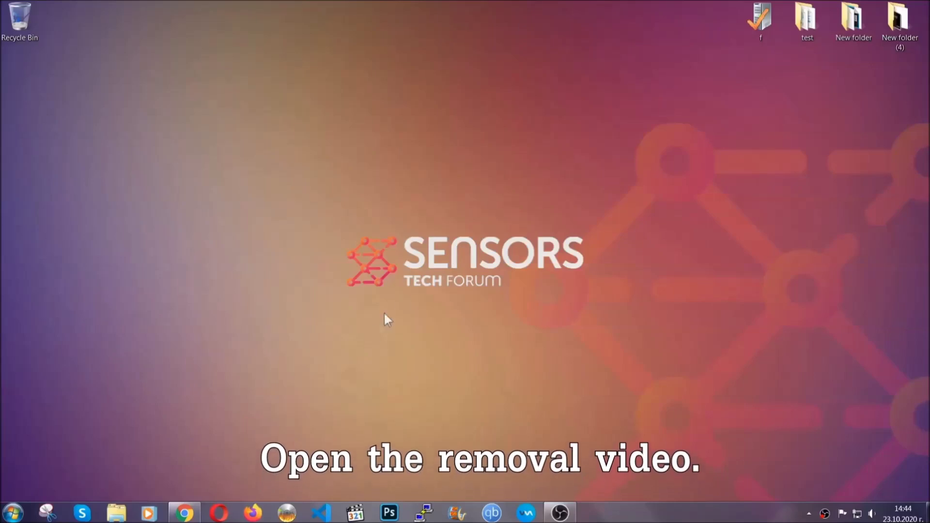
From the YouTube video's sensorstechforum link, download SpyHunter-Installer.exe and launch it
{"action": "left_click", "coordinate": [185, 514]}
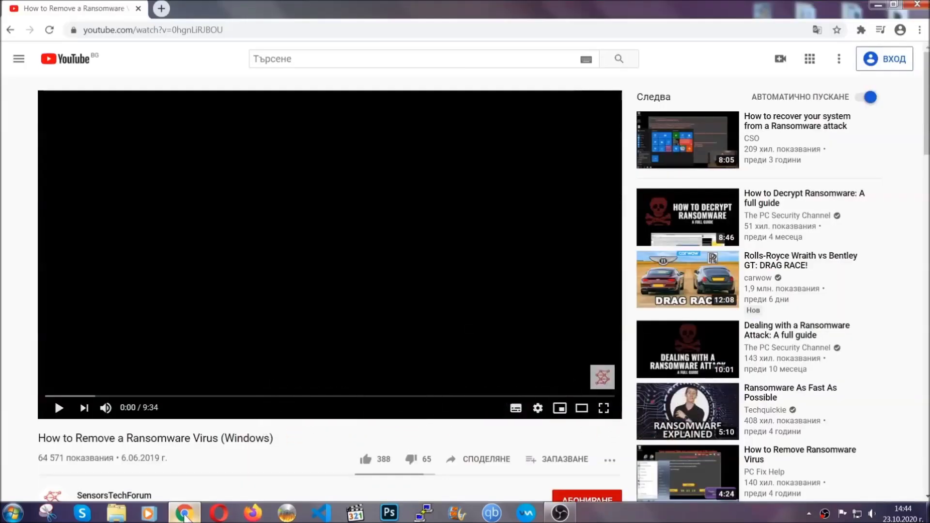
{"action": "scroll", "coordinate": [170, 395], "scroll_direction": "down", "scroll_amount": 4}
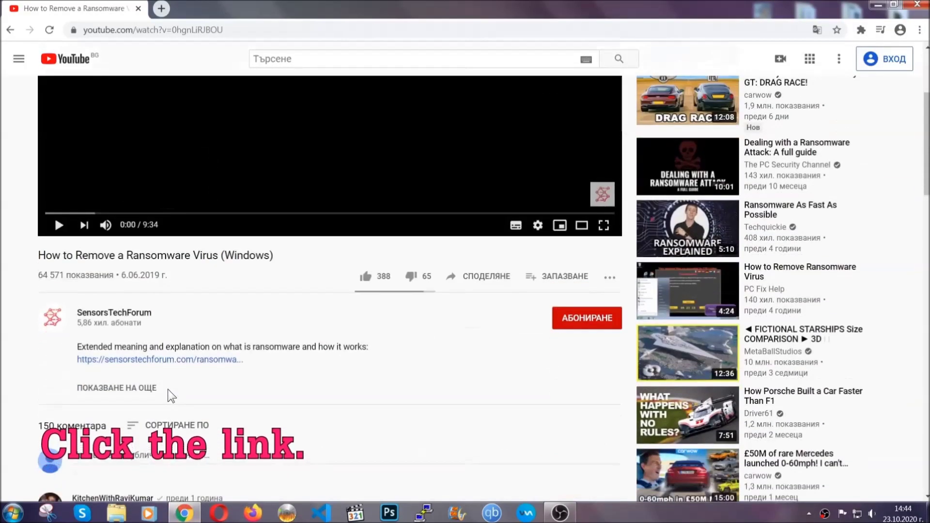
{"action": "left_click", "coordinate": [185, 361]}
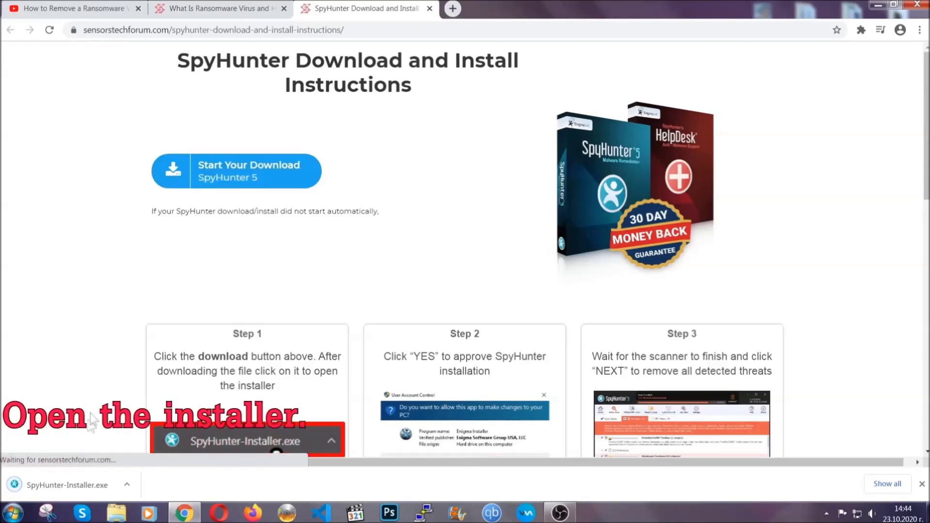
{"action": "left_click", "coordinate": [65, 483]}
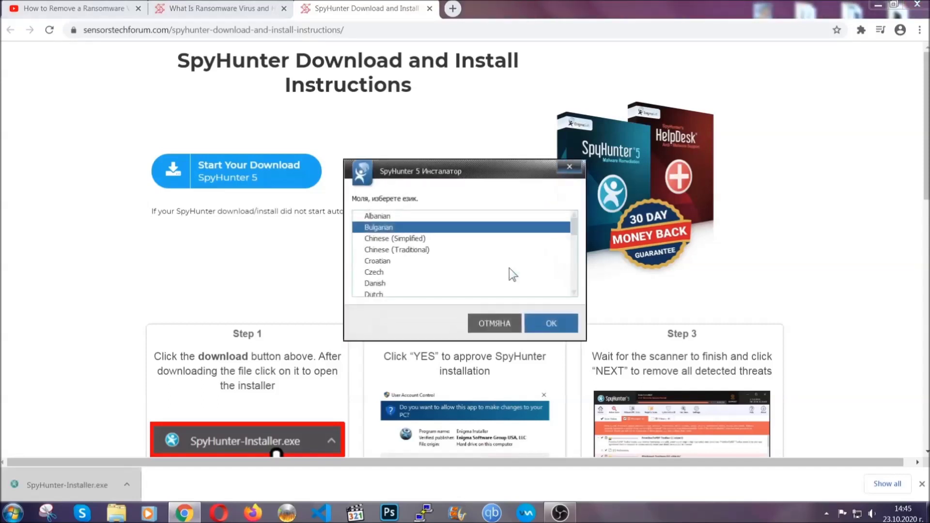
Install SpyHunter 5 in English with the EULA accepted, then finish setup
{"action": "scroll", "coordinate": [489, 272], "scroll_direction": "down", "scroll_amount": 1}
{"action": "scroll", "coordinate": [478, 265], "scroll_direction": "down", "scroll_amount": 1}
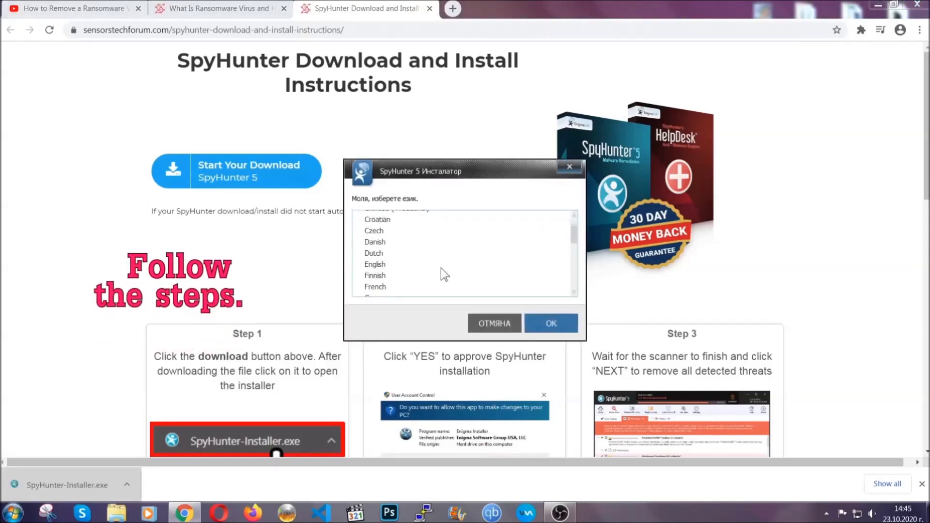
{"action": "left_click", "coordinate": [438, 266]}
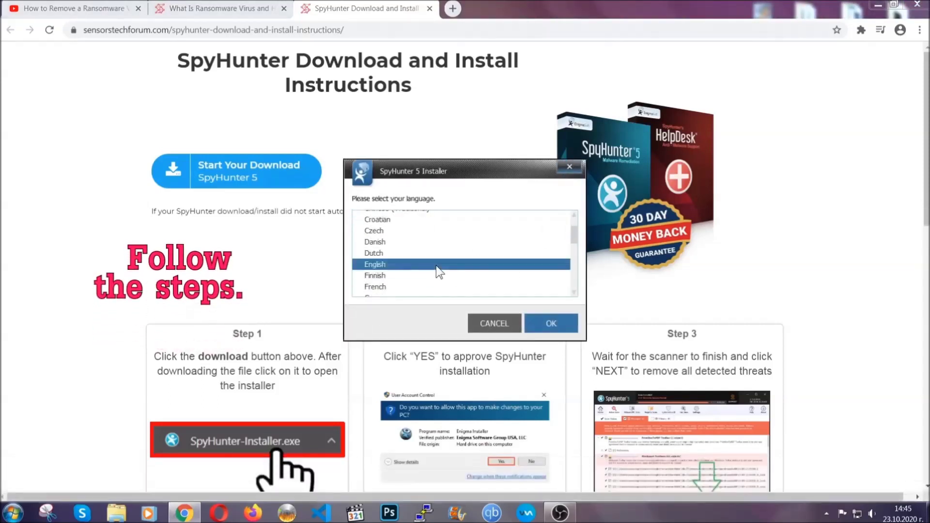
{"action": "left_click", "coordinate": [542, 322]}
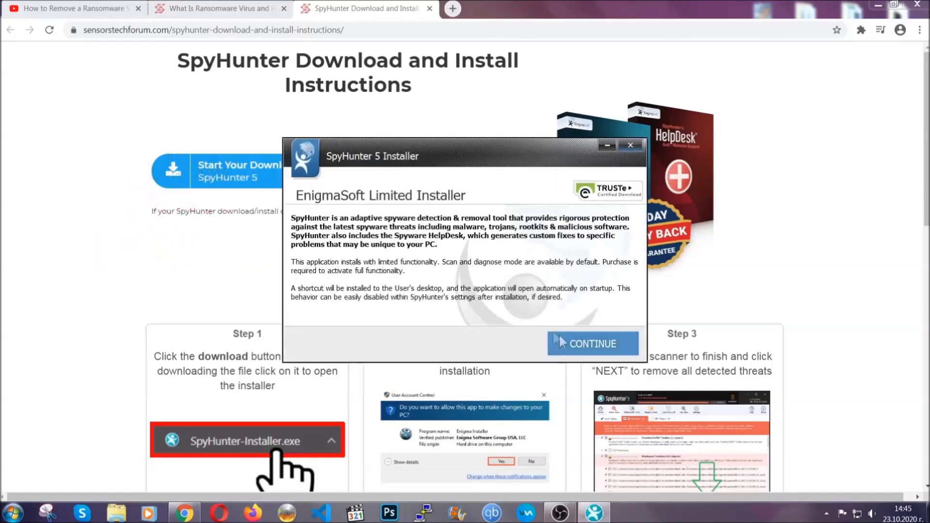
{"action": "left_click", "coordinate": [561, 339]}
{"action": "left_click", "coordinate": [533, 314]}
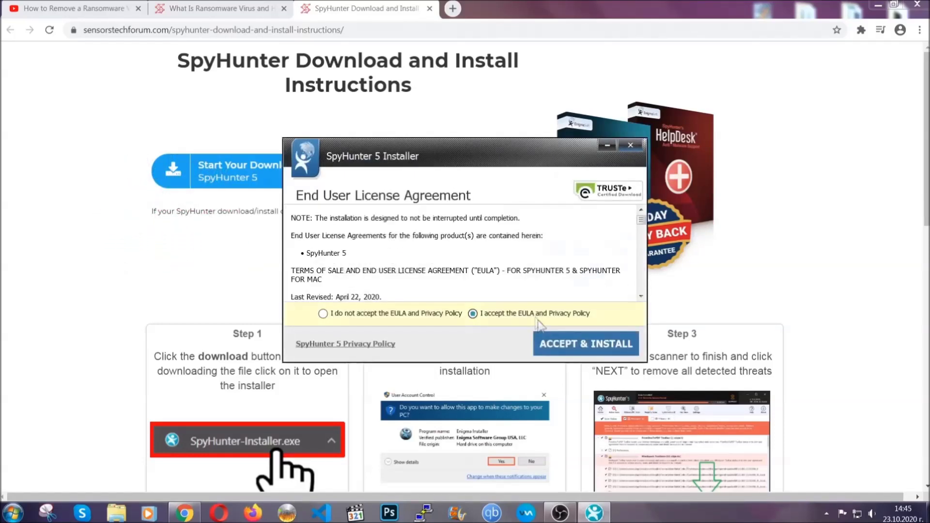
{"action": "left_click", "coordinate": [555, 343]}
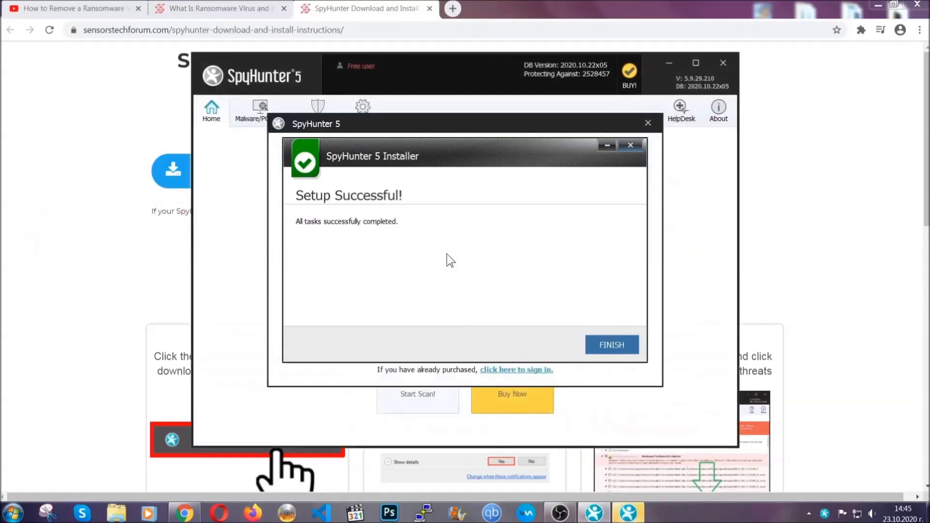
{"action": "left_click", "coordinate": [595, 347]}
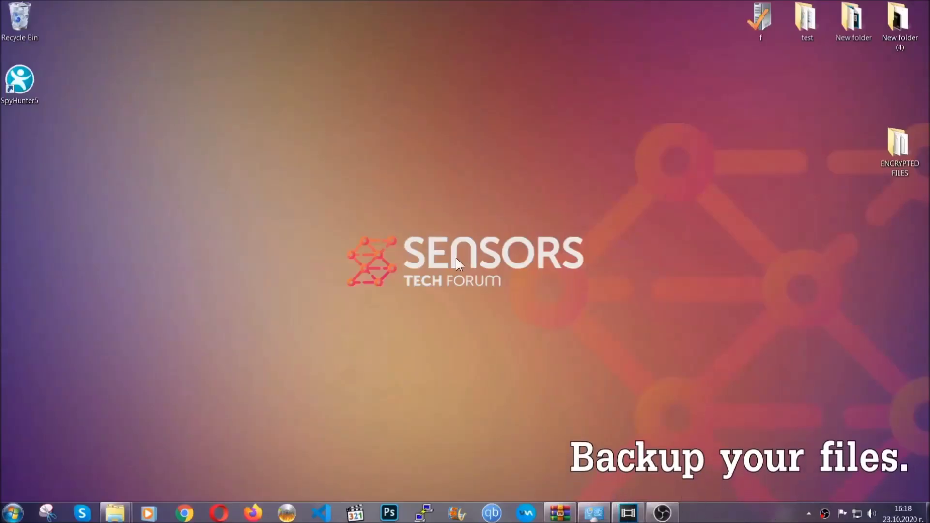
Copy all six encrypted .efji files from the ENCRYPTED FILES folder
{"action": "double_click", "coordinate": [893, 149]}
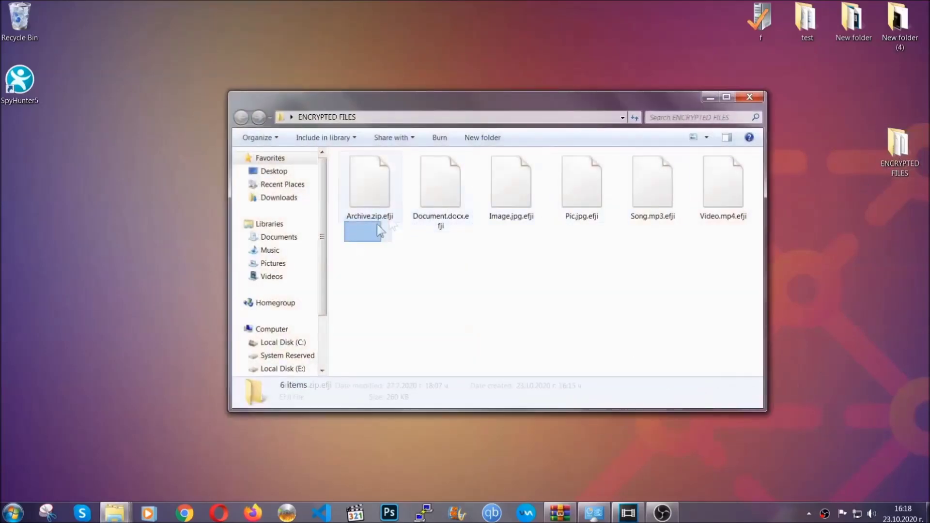
{"action": "left_click_drag", "start_coordinate": [380, 230], "coordinate": [728, 172]}
{"action": "right_click", "coordinate": [728, 173]}
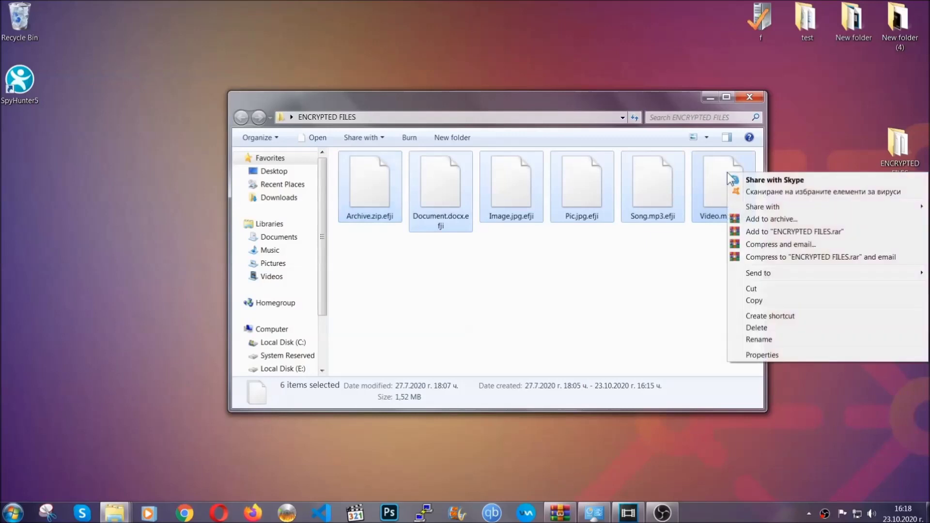
{"action": "left_click", "coordinate": [753, 301]}
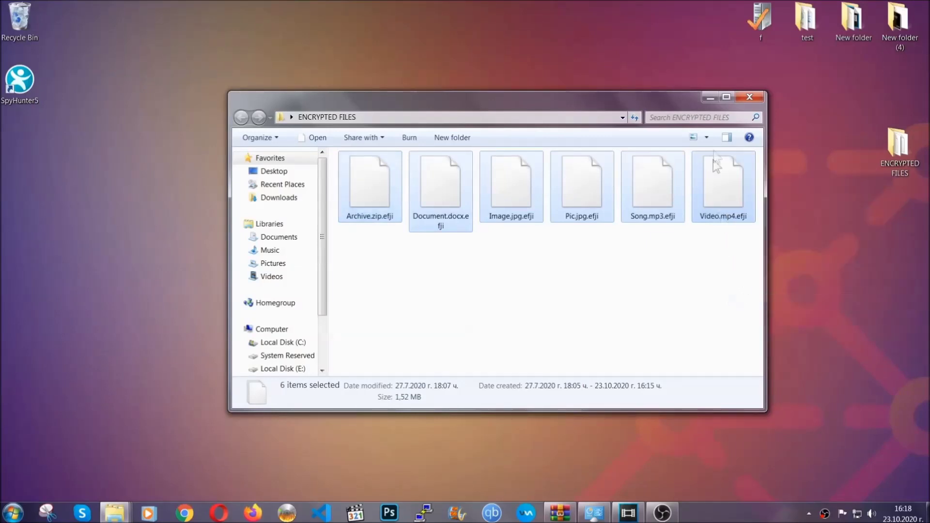
{"action": "left_click", "coordinate": [710, 98]}
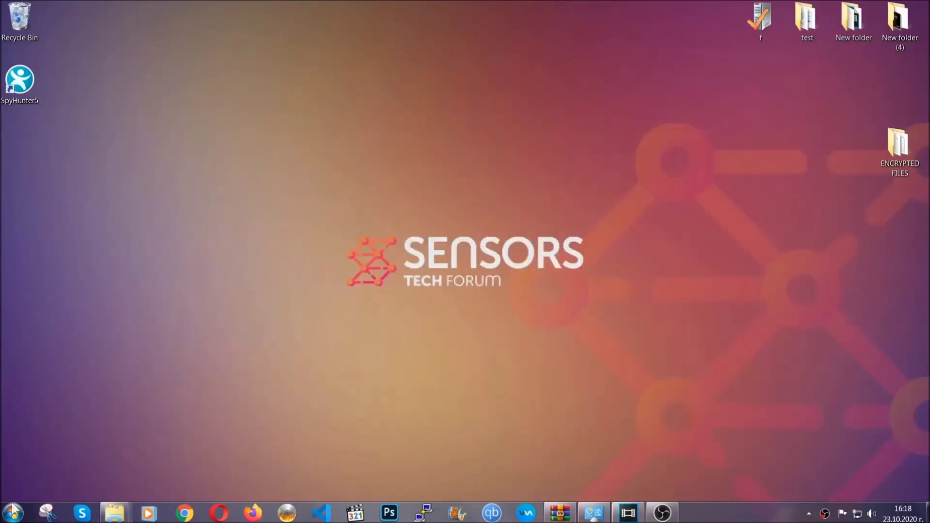
Paste the six files onto FLASH DRIVE (H:) and close the drive window
{"action": "left_click", "coordinate": [13, 513]}
{"action": "left_click", "coordinate": [177, 366]}
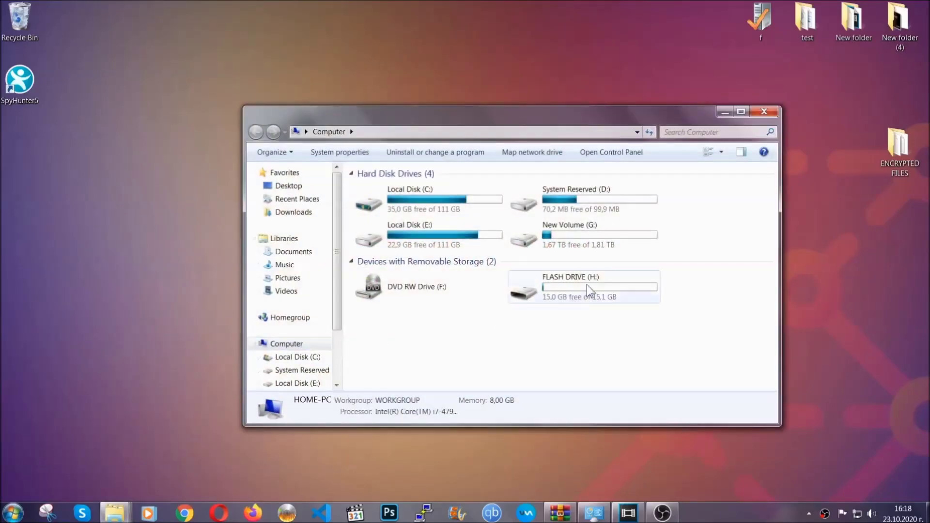
{"action": "double_click", "coordinate": [586, 284]}
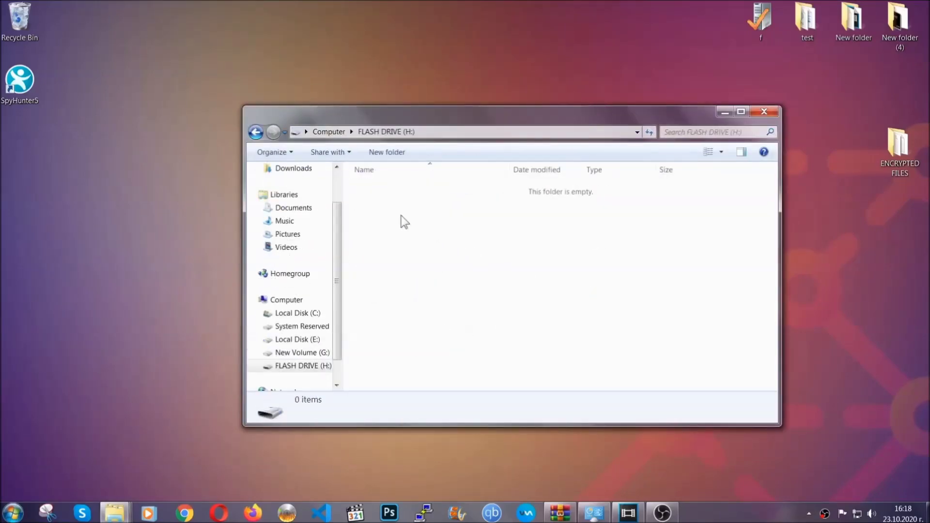
{"action": "right_click", "coordinate": [401, 216]}
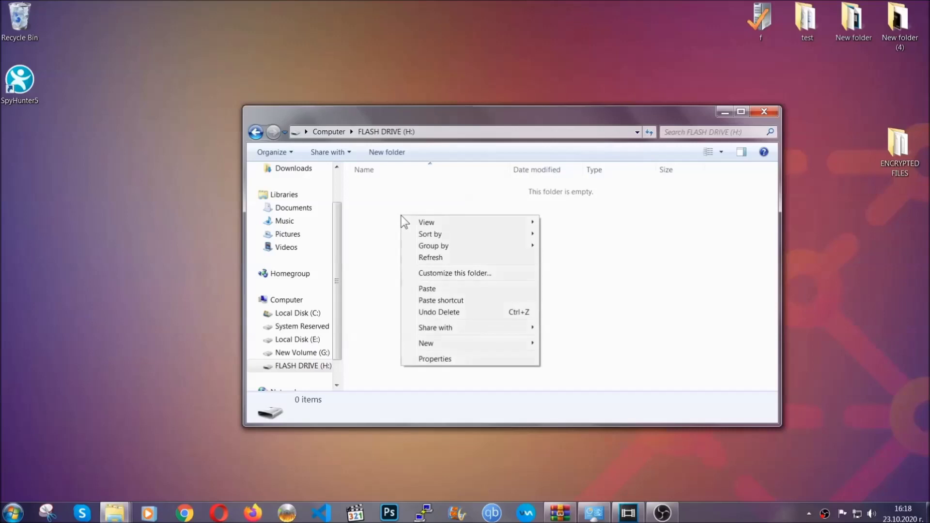
{"action": "left_click", "coordinate": [423, 289]}
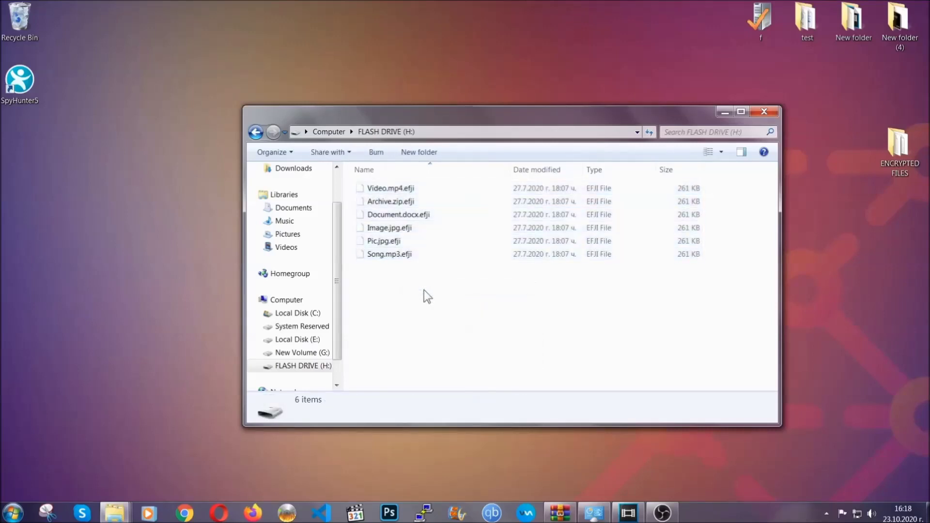
{"action": "left_click", "coordinate": [764, 112]}
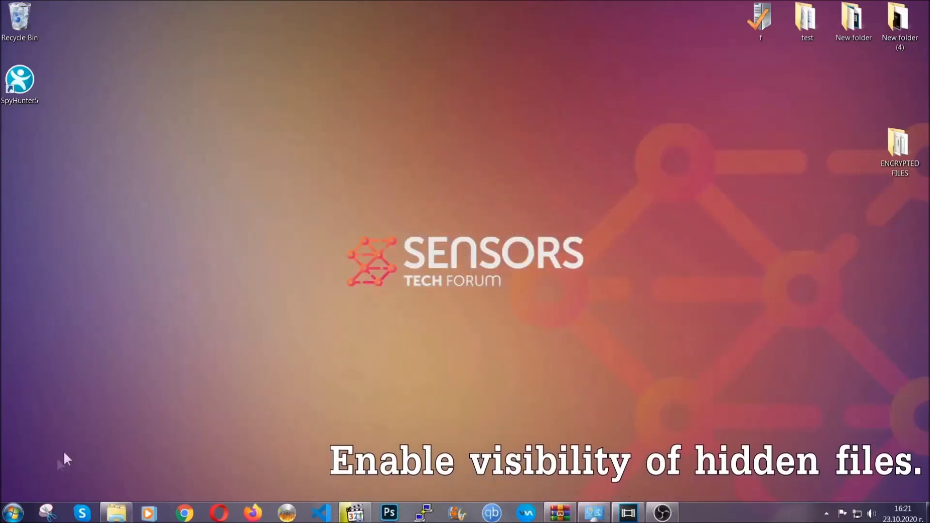
Find 'hidden files and folders' in Start search and enable showing hidden files, folders and drives
{"action": "left_click", "coordinate": [13, 512]}
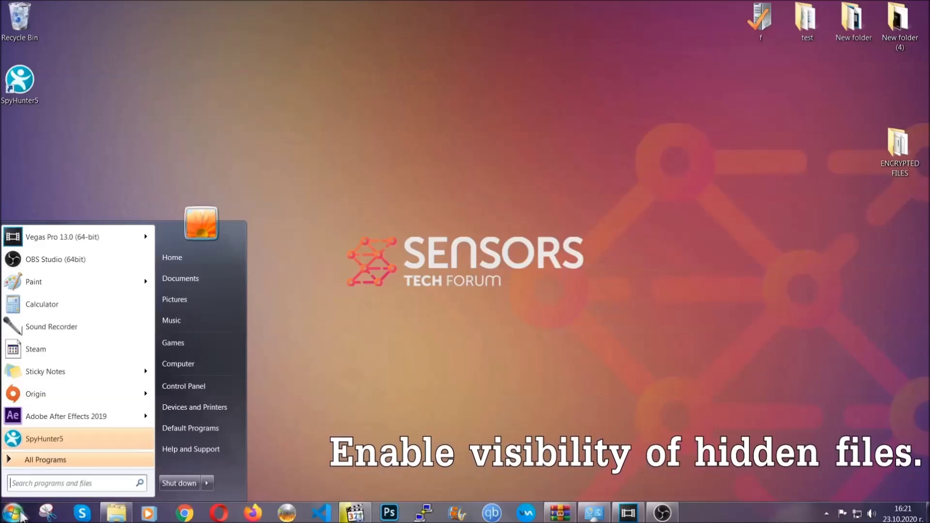
{"action": "left_click", "coordinate": [39, 484]}
{"action": "type", "text": "s"}
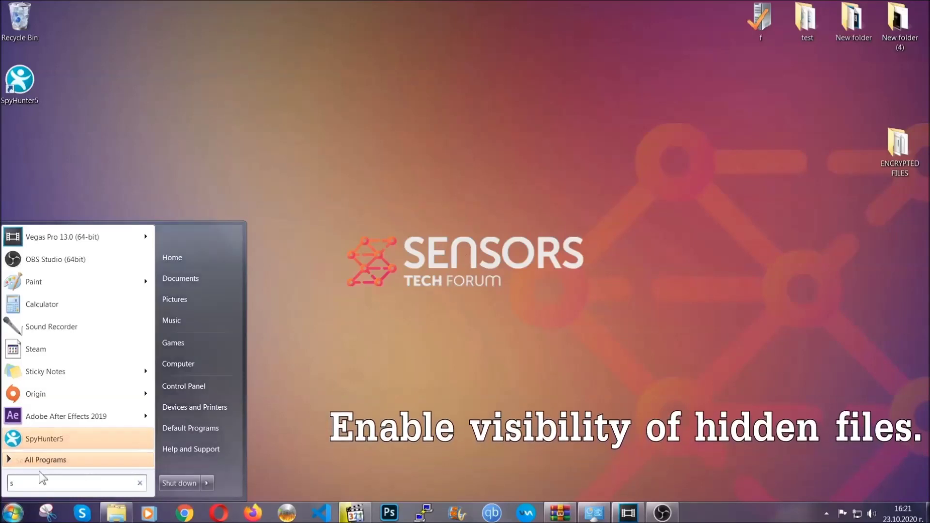
{"action": "type", "text": "howh"}
{"action": "key", "text": "BackSpace"}
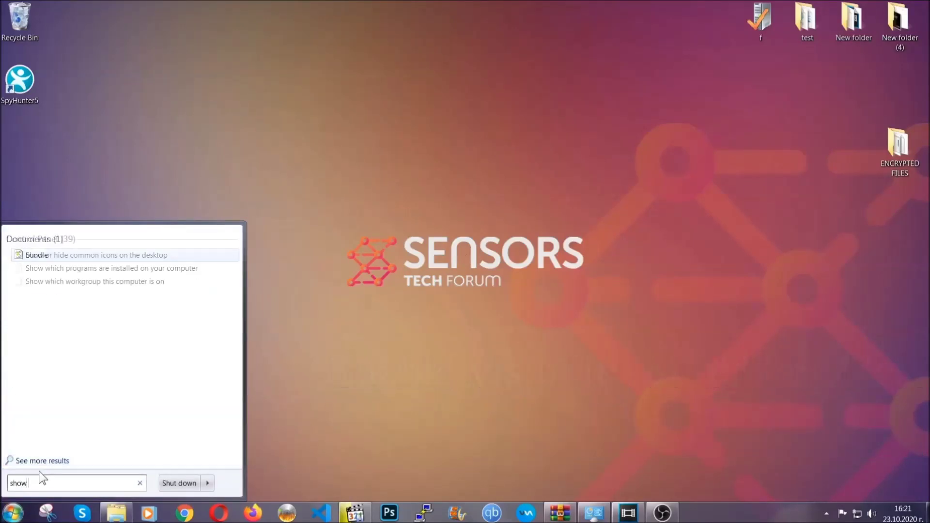
{"action": "type", "text": " hidden files "}
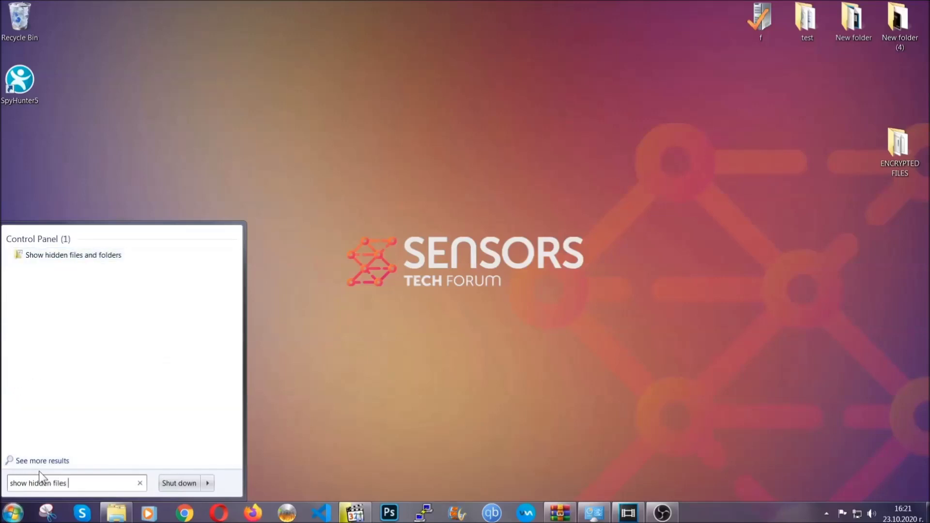
{"action": "type", "text": "and folders"}
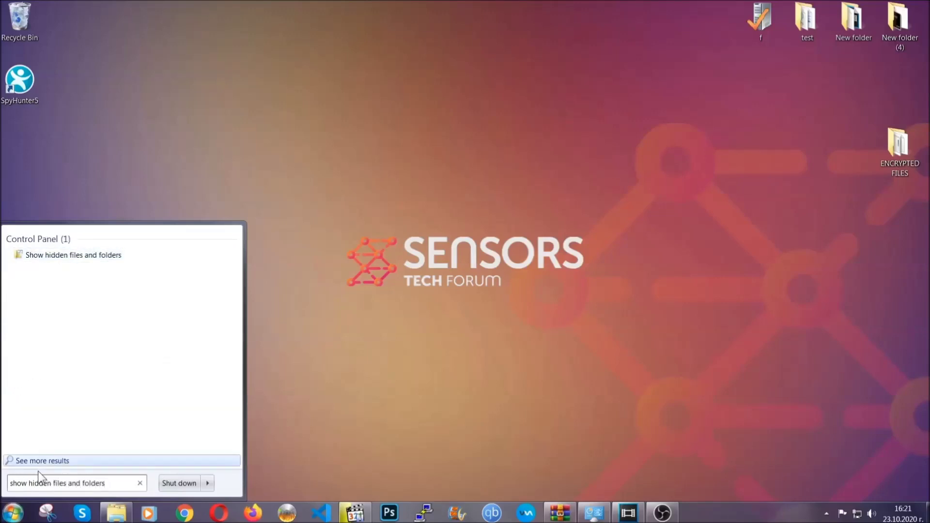
{"action": "left_click", "coordinate": [109, 257]}
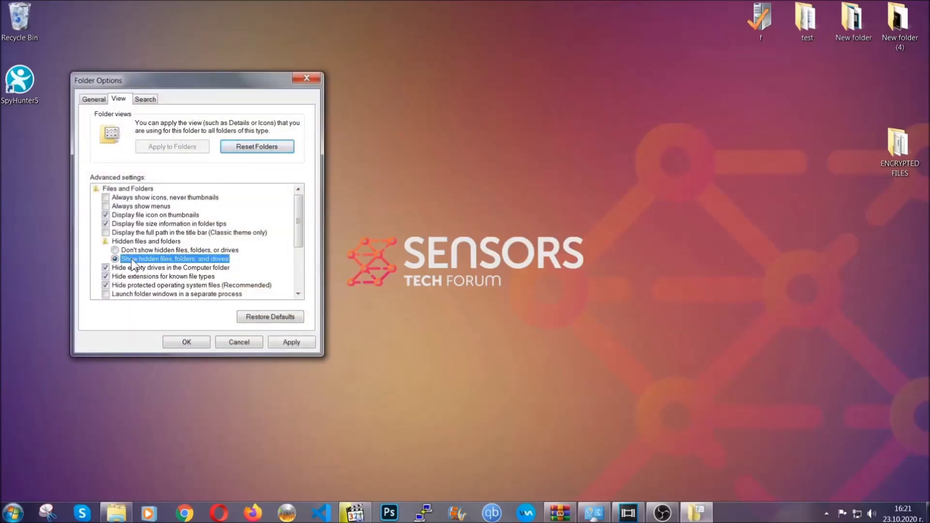
{"action": "left_click", "coordinate": [288, 345]}
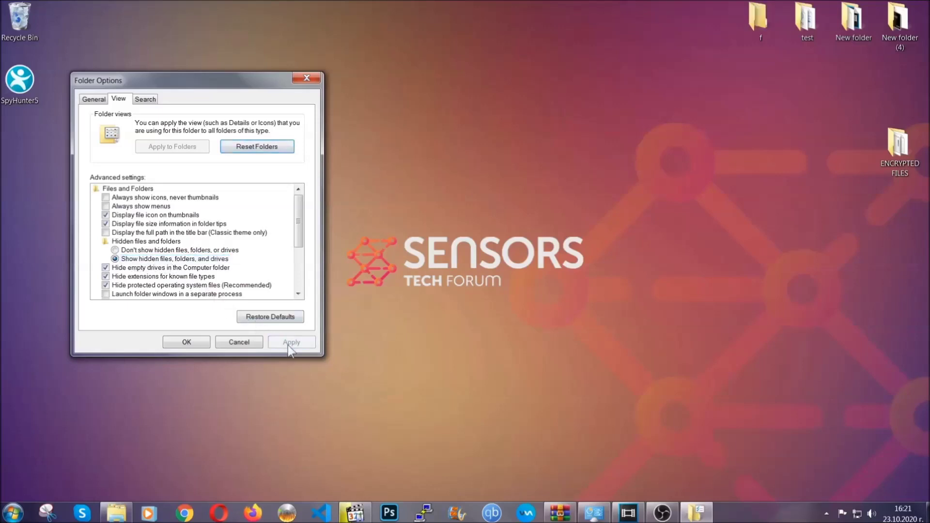
{"action": "left_click", "coordinate": [186, 342]}
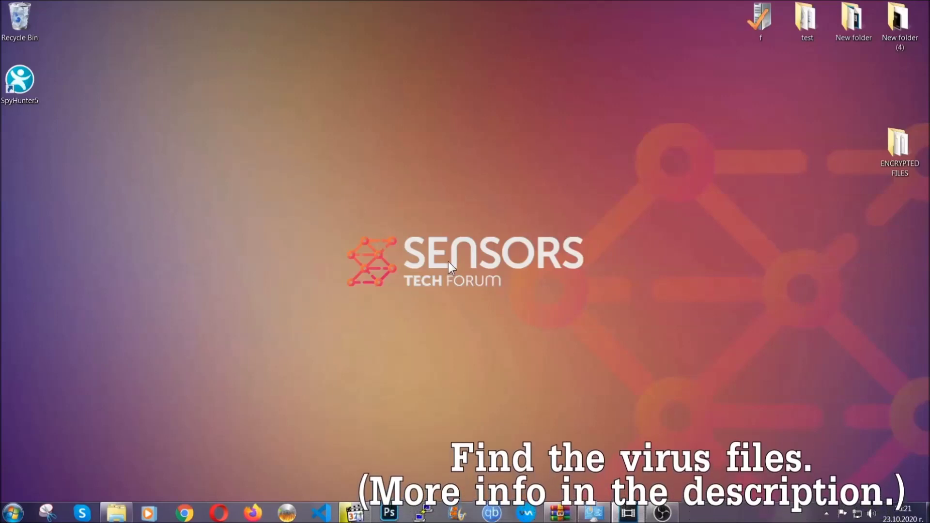
Search Computer for 'extension:exe Example Vir' to locate the virus executable
{"action": "left_click", "coordinate": [13, 512]}
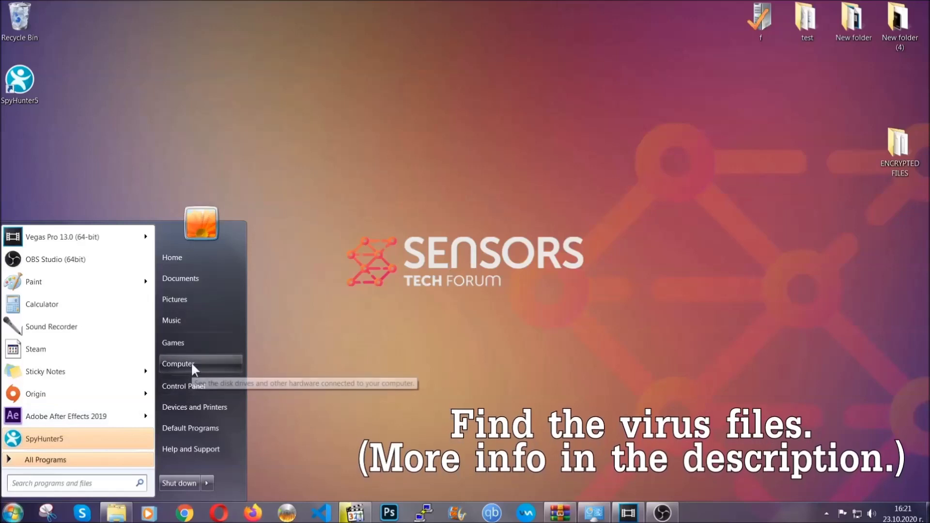
{"action": "left_click", "coordinate": [191, 363]}
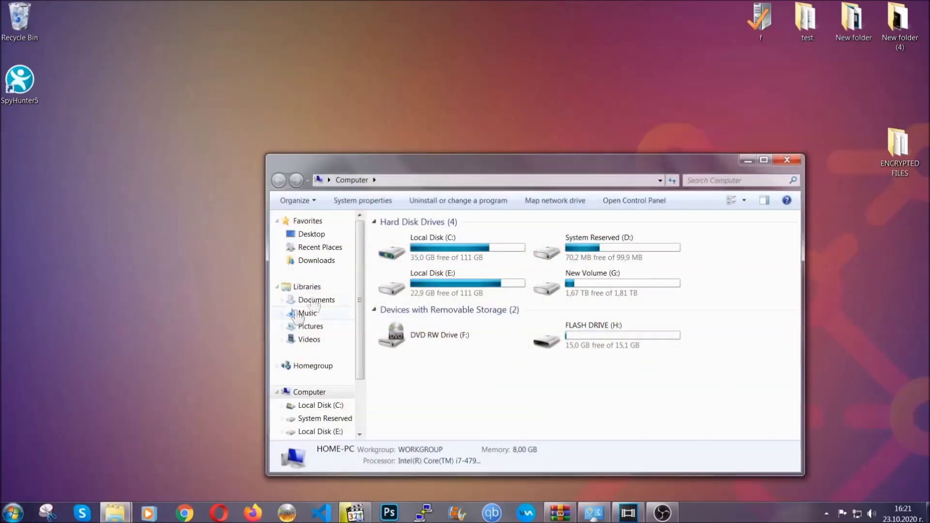
{"action": "left_click_drag", "start_coordinate": [505, 169], "coordinate": [444, 129]}
{"action": "type", "text": "files"}
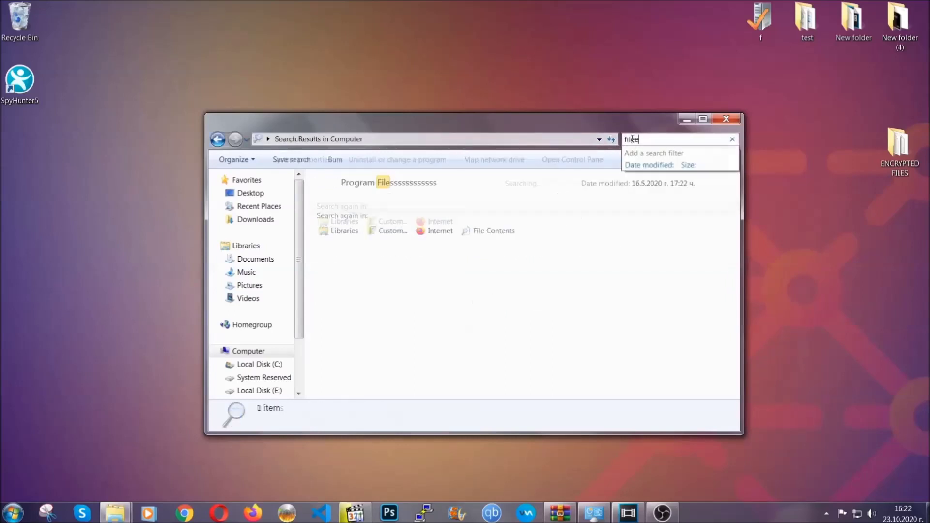
{"action": "type", "text": "extension:exe "}
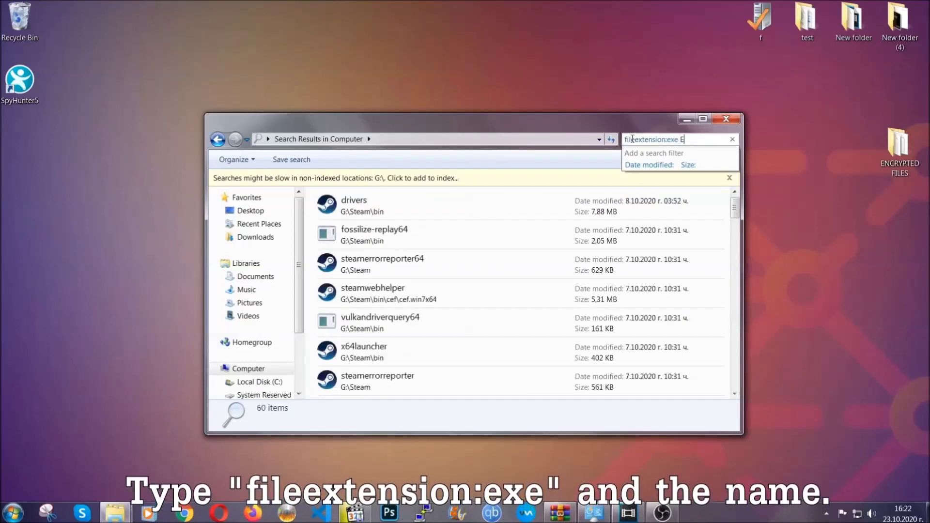
{"action": "type", "text": "Exampl"}
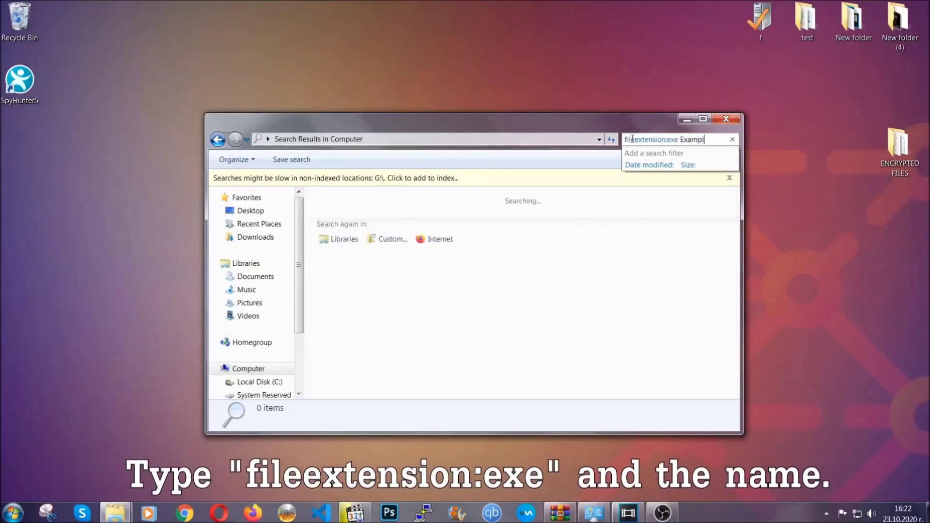
{"action": "type", "text": "e Virus Name"}
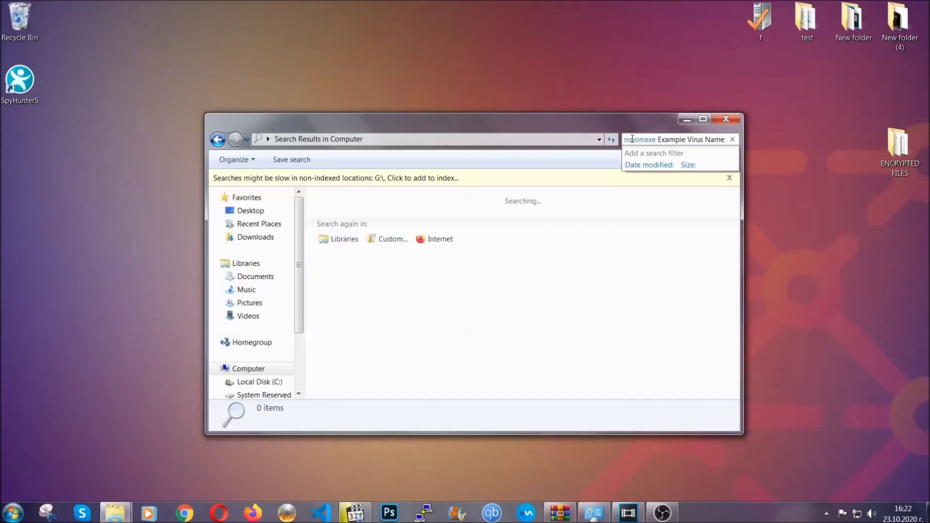
{"action": "key", "text": "Return"}
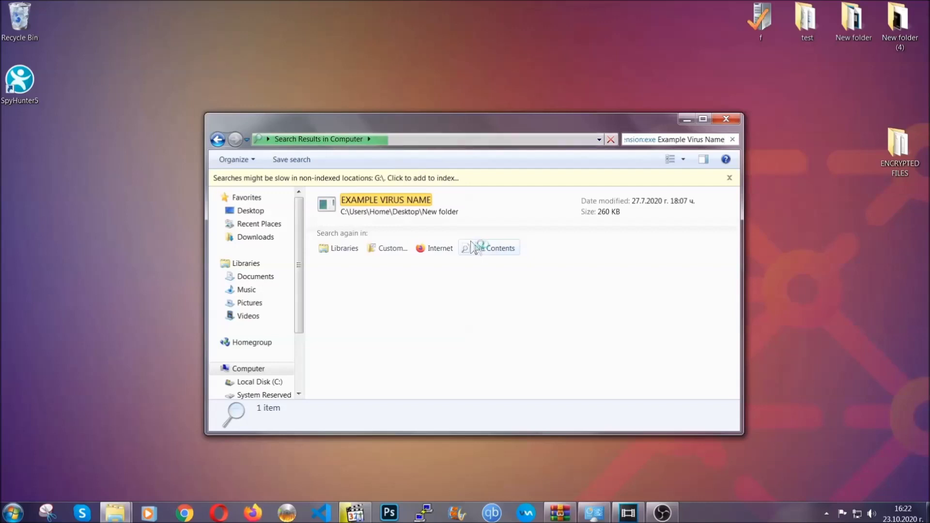
Delete the EXAMPLE VIRUS NAME file to the Recycle Bin and close the search window
{"action": "left_click", "coordinate": [407, 199]}
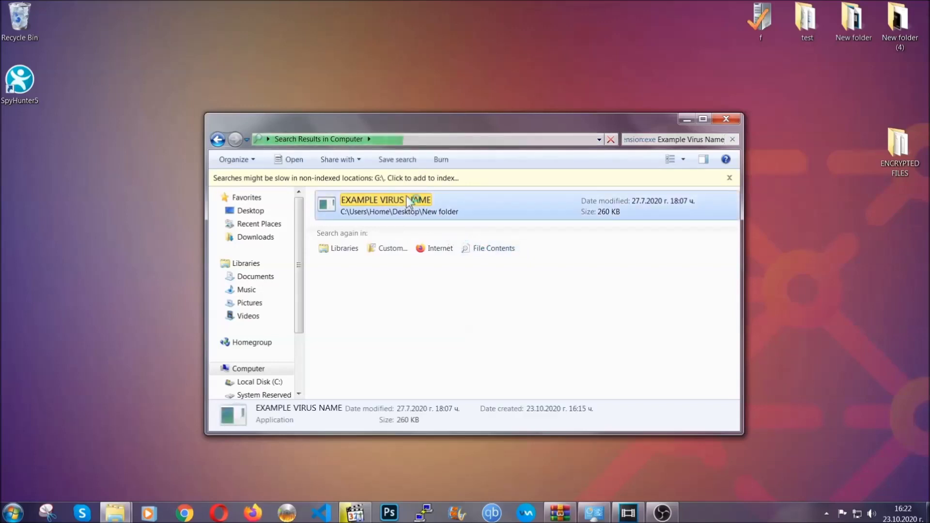
{"action": "right_click", "coordinate": [407, 200]}
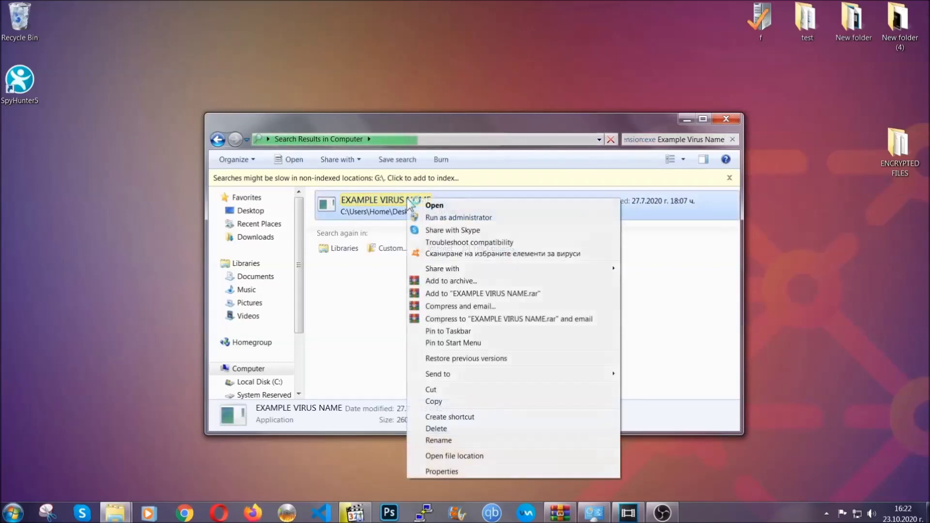
{"action": "left_click", "coordinate": [448, 428]}
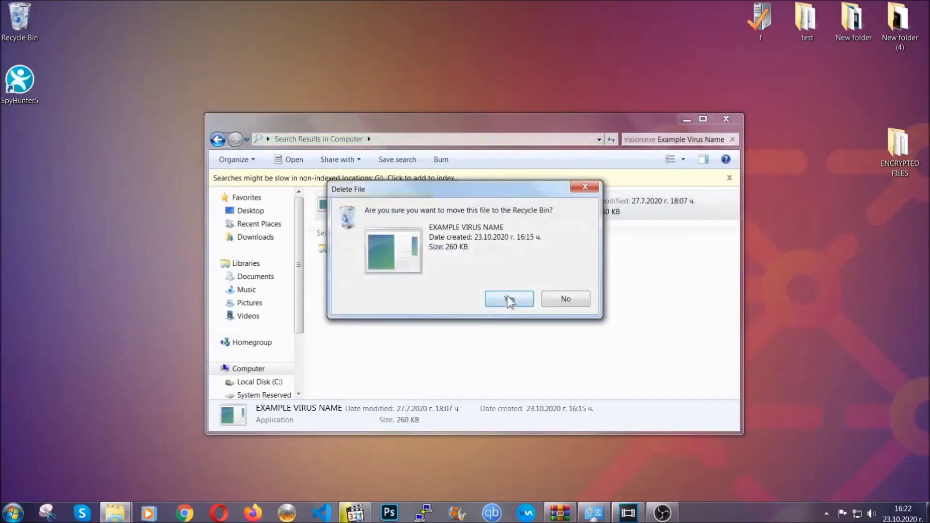
{"action": "left_click", "coordinate": [508, 299]}
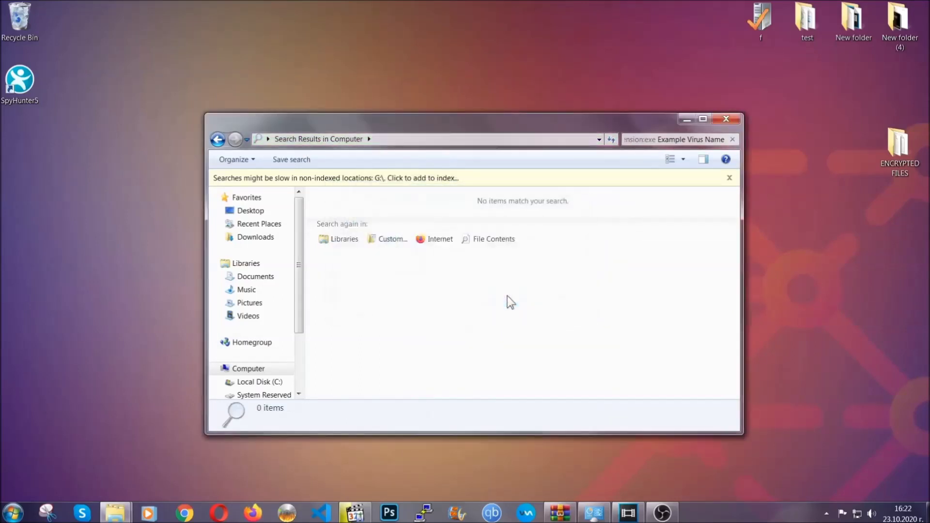
{"action": "left_click", "coordinate": [727, 119]}
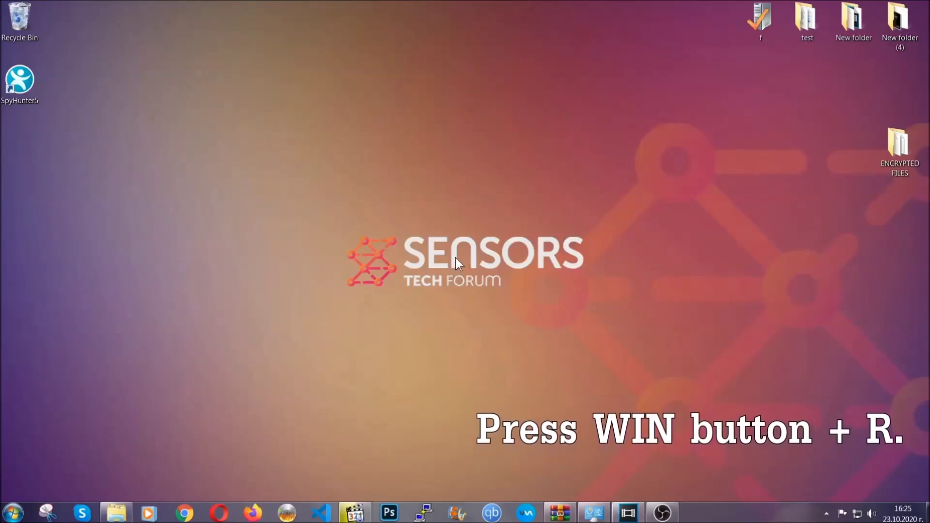
Run REGEDIT from the Win+R Run box, replacing the default cmd text
{"action": "key", "text": "super+r"}
{"action": "left_click", "coordinate": [92, 437]}
{"action": "left_click_drag", "start_coordinate": [88, 438], "coordinate": [11, 438]}
{"action": "type", "text": "REGEDIT"}
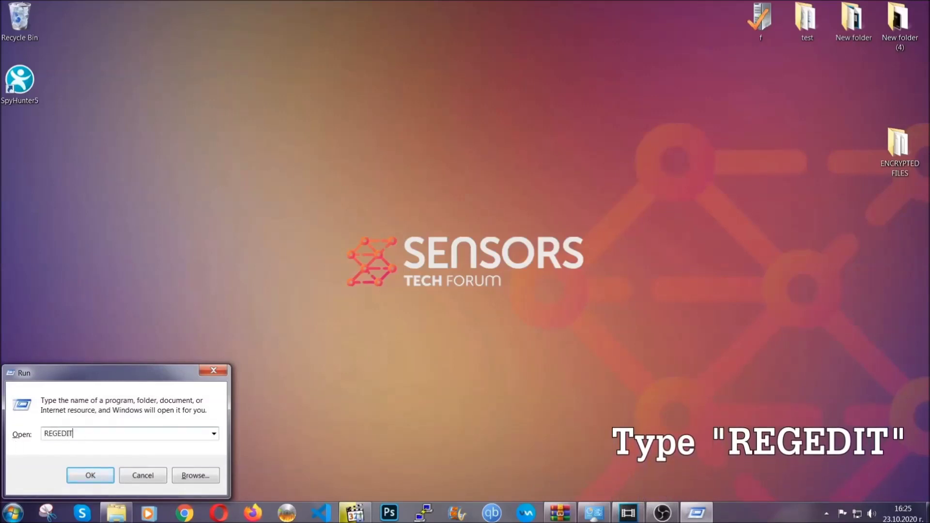
{"action": "left_click", "coordinate": [80, 473]}
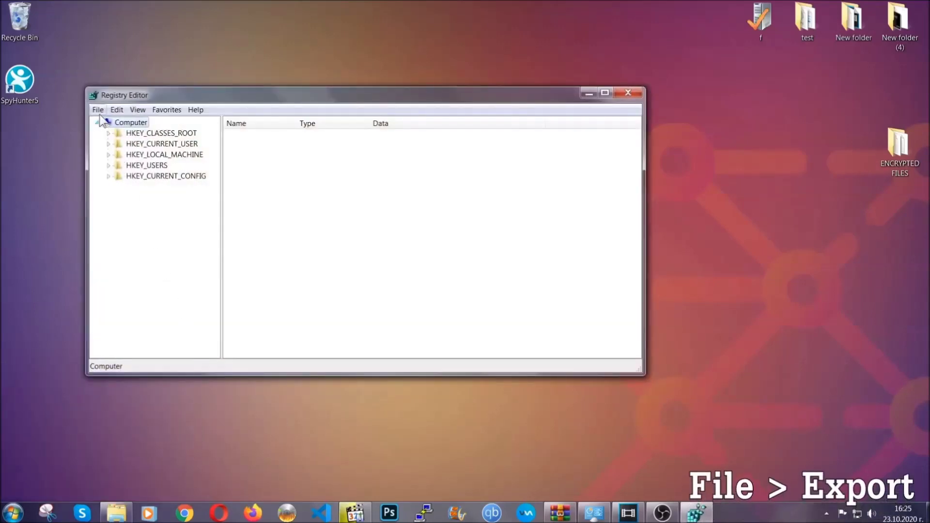
Export the whole registry to the Desktop as a file named BACKUP
{"action": "left_click", "coordinate": [98, 110]}
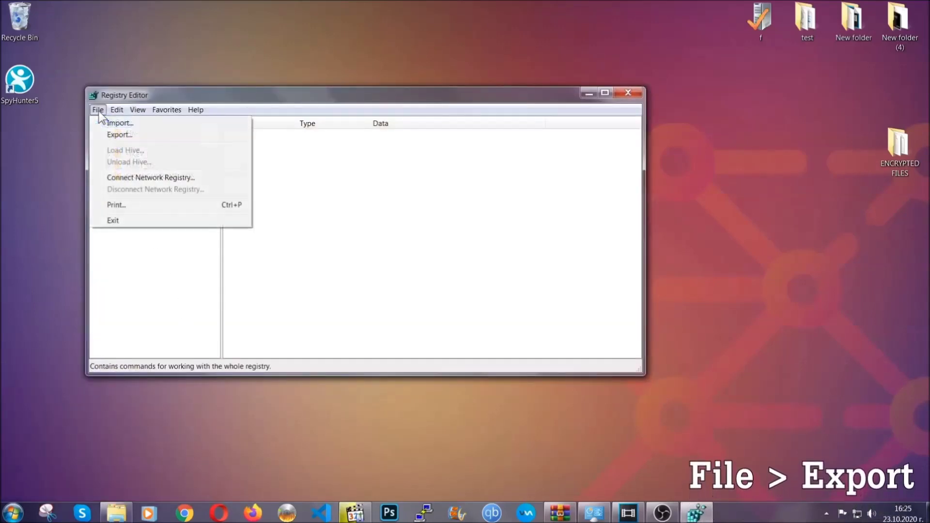
{"action": "left_click", "coordinate": [120, 134]}
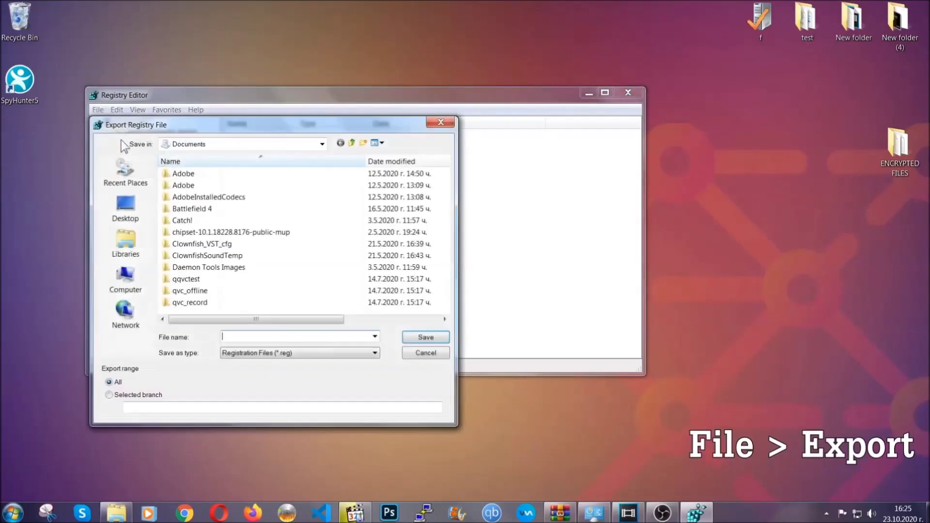
{"action": "left_click", "coordinate": [121, 206]}
{"action": "type", "text": "BACKUP"}
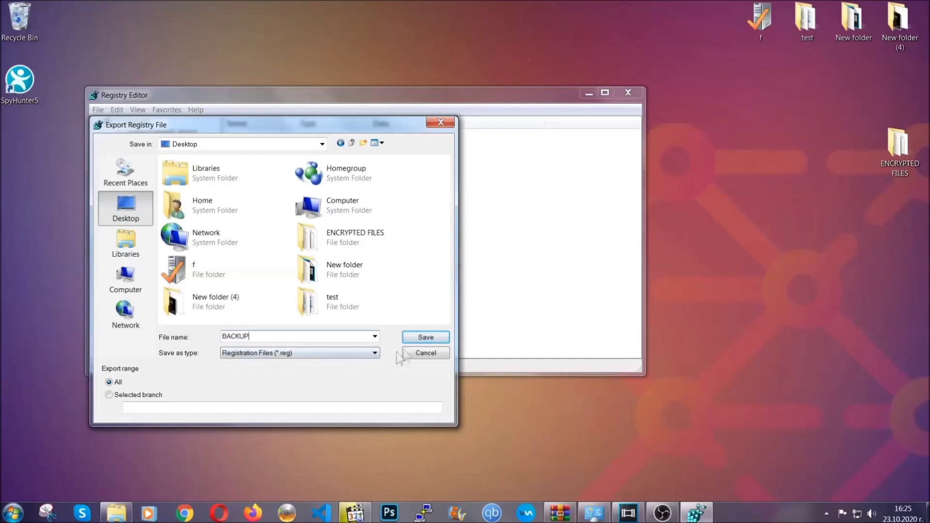
{"action": "left_click", "coordinate": [419, 339]}
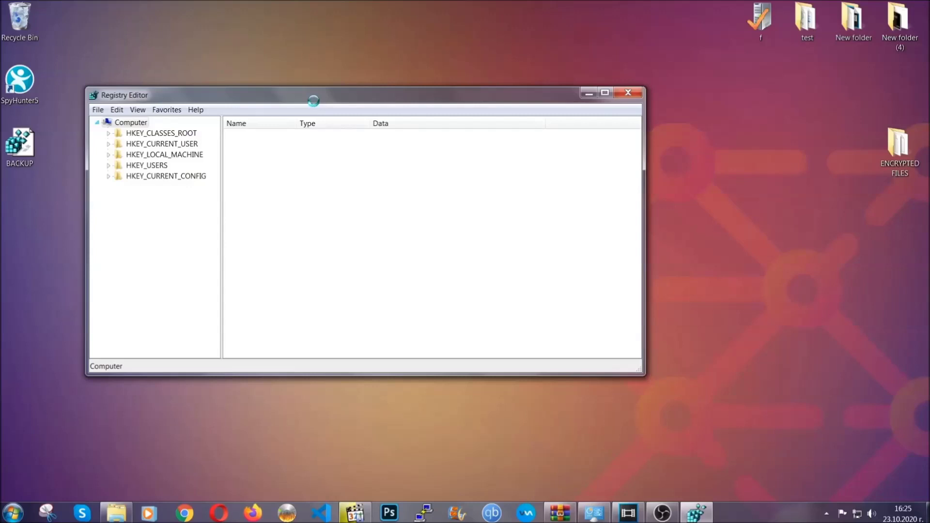
{"action": "left_click_drag", "start_coordinate": [313, 100], "coordinate": [405, 131]}
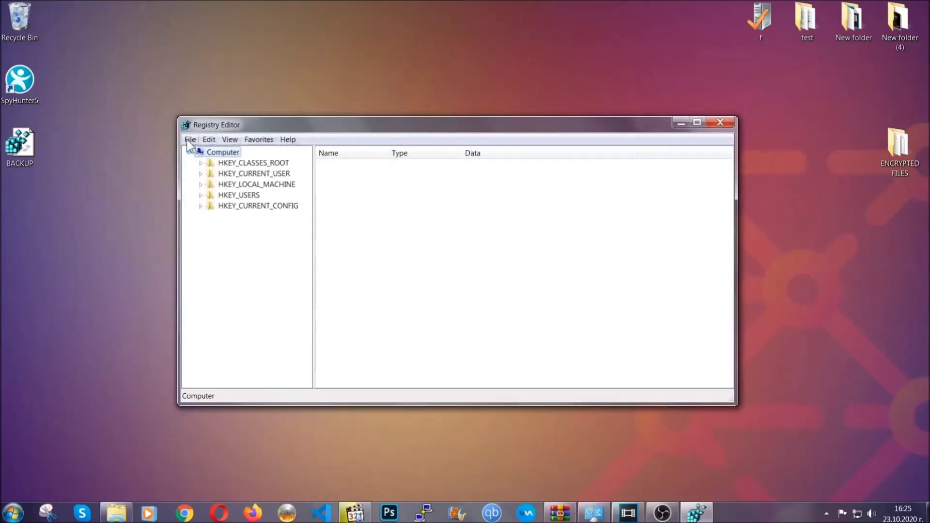
{"action": "left_click", "coordinate": [190, 140]}
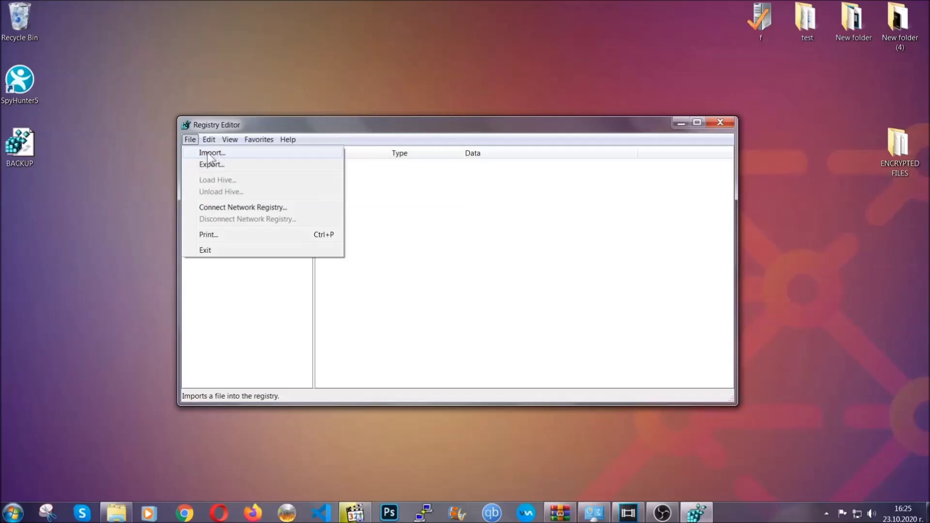
{"action": "left_click", "coordinate": [191, 140]}
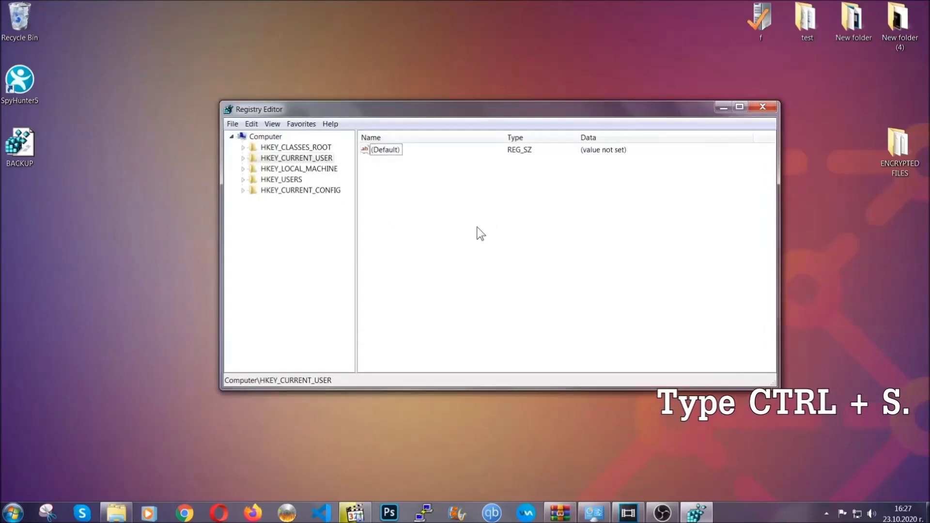
Find the RunOnce key via Ctrl+F, then select the neighbouring CurrentVersion Run key
{"action": "key", "text": "ctrl+f"}
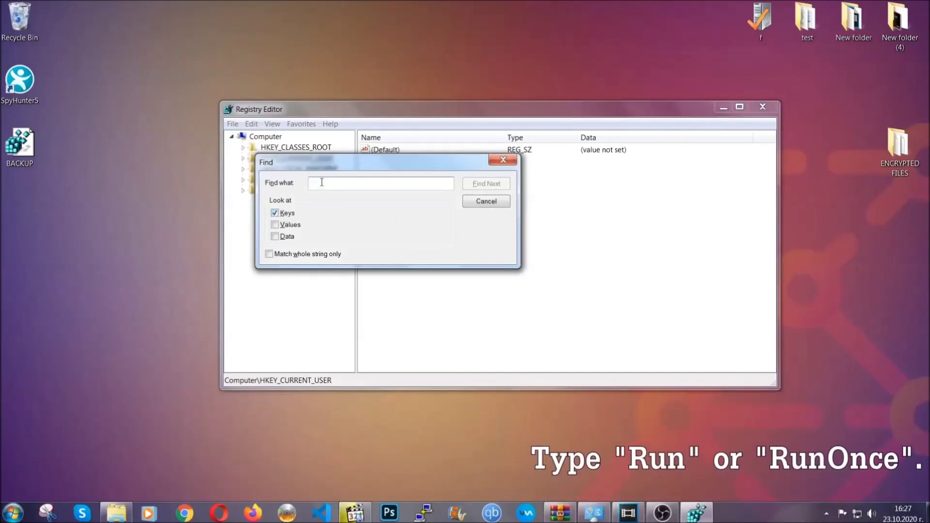
{"action": "type", "text": "RunO"}
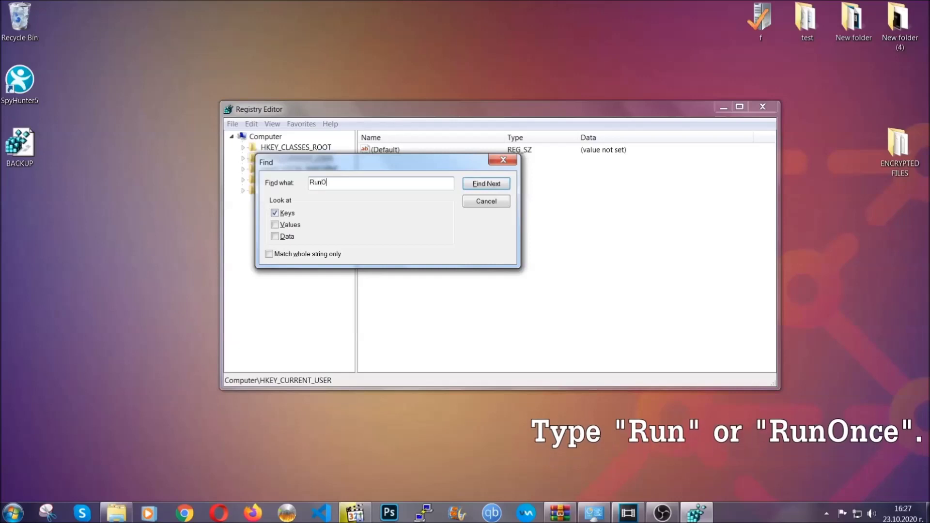
{"action": "type", "text": "nce"}
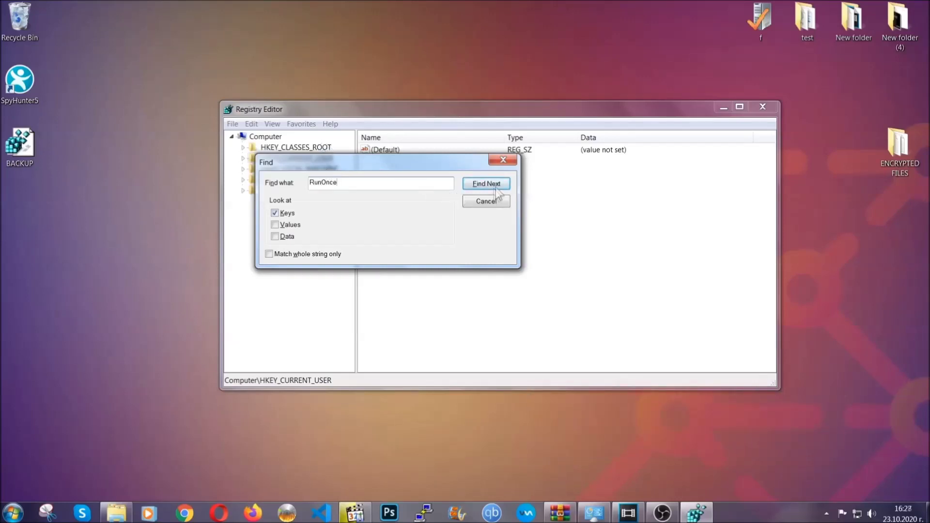
{"action": "left_click", "coordinate": [497, 188]}
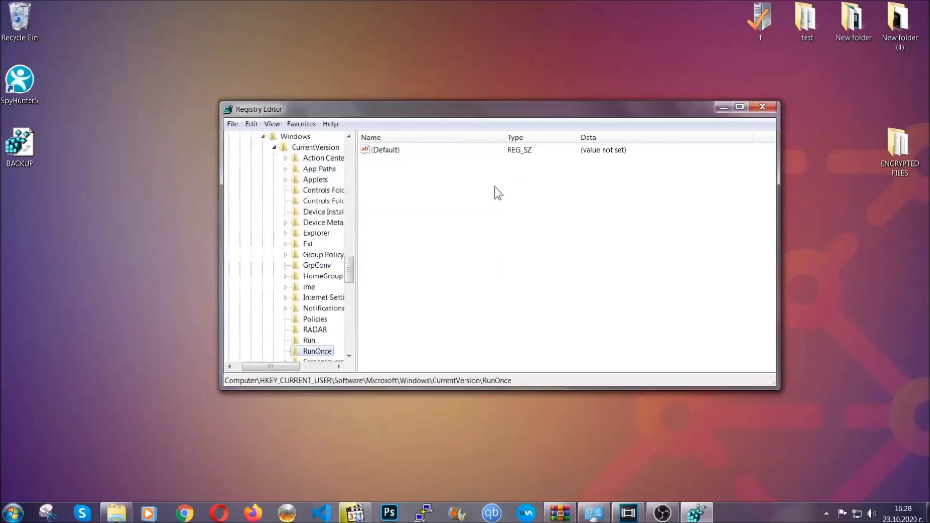
{"action": "left_click_drag", "start_coordinate": [350, 266], "coordinate": [350, 279]}
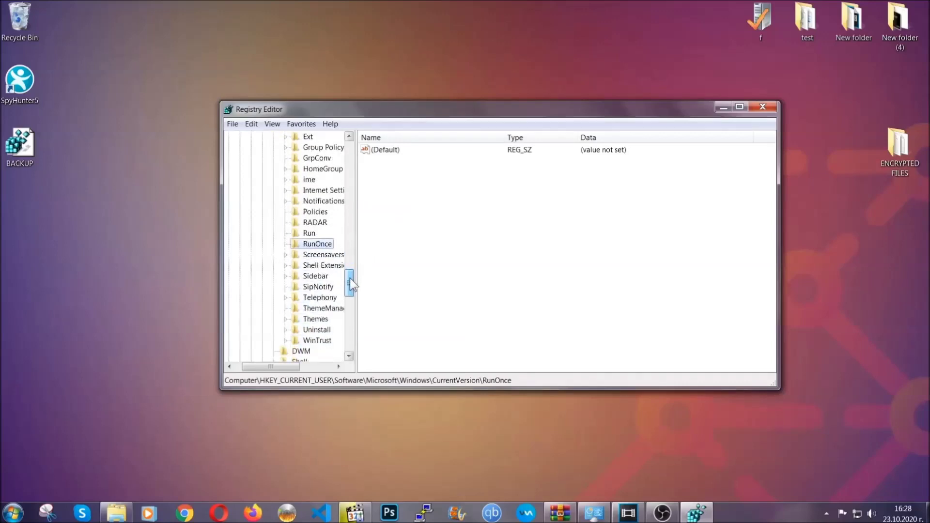
{"action": "left_click", "coordinate": [309, 233]}
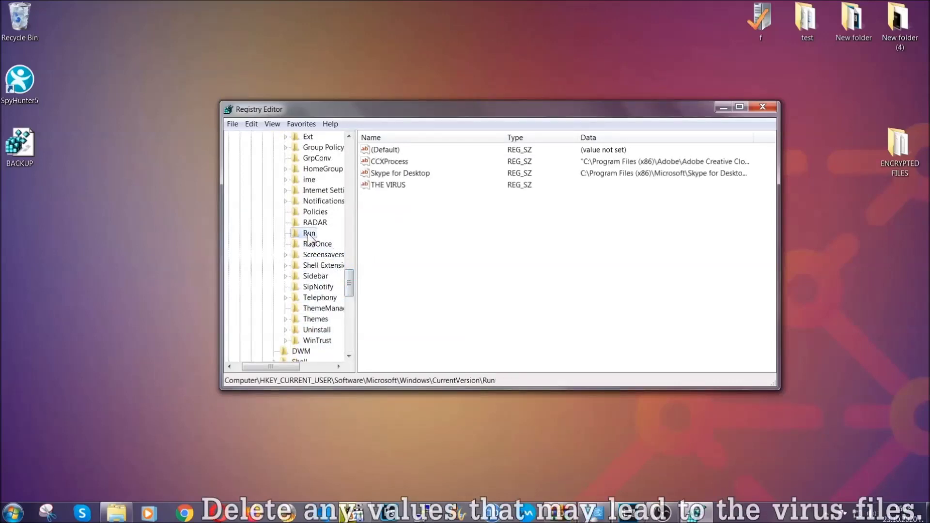
Delete THE VIRUS startup value from the Run key and confirm the deletion
{"action": "left_click", "coordinate": [382, 186]}
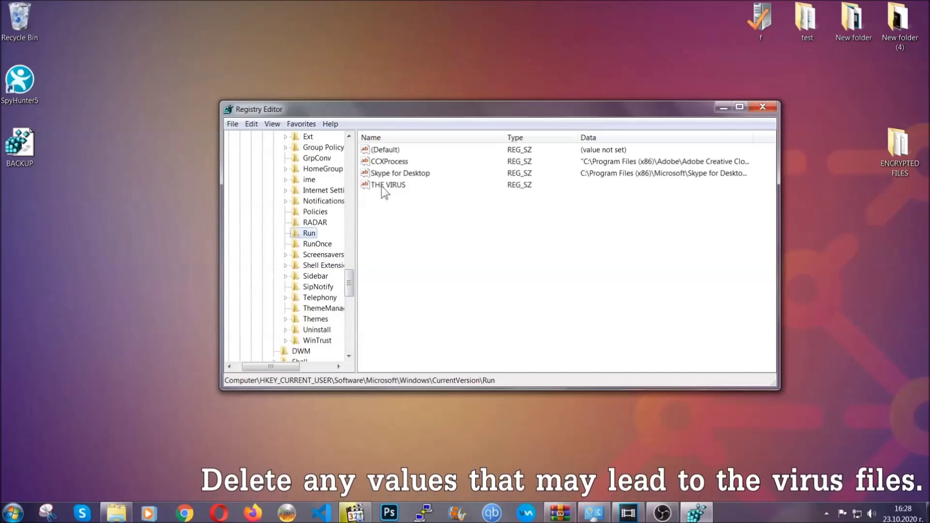
{"action": "right_click", "coordinate": [383, 188]}
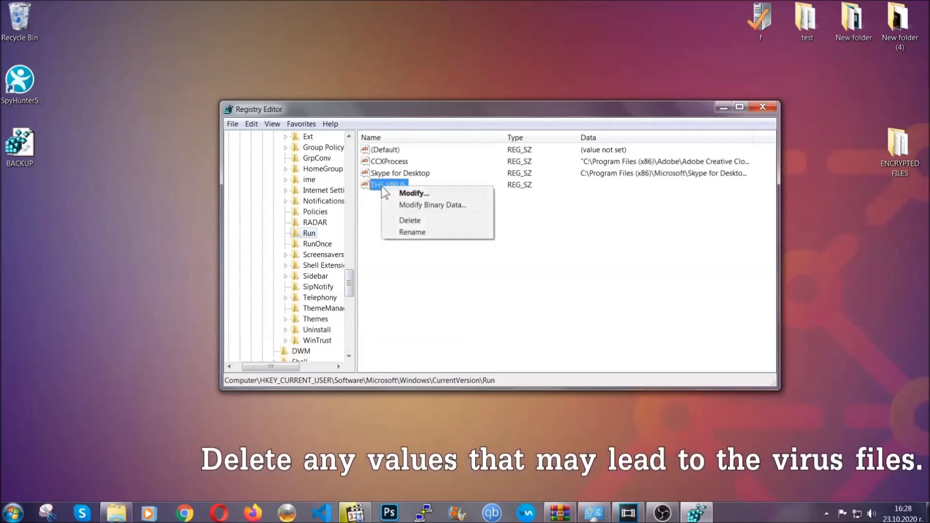
{"action": "left_click", "coordinate": [401, 221]}
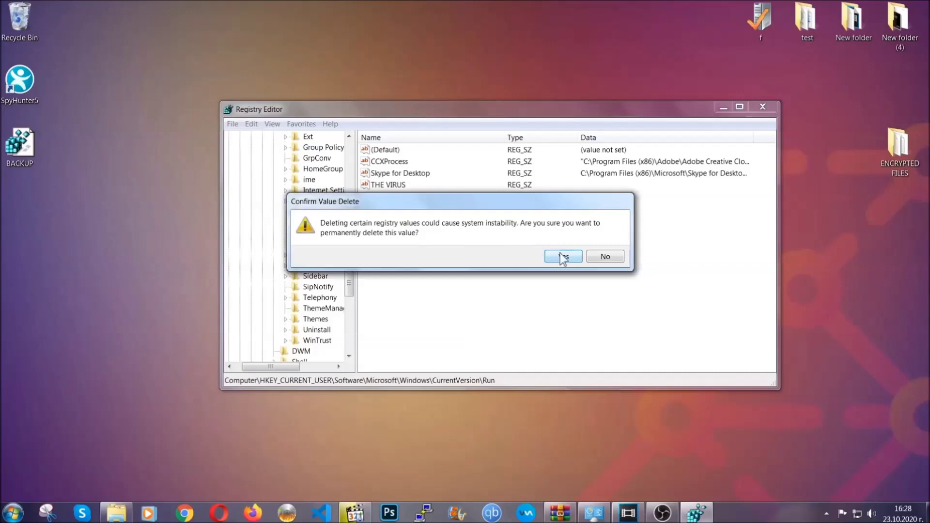
{"action": "left_click", "coordinate": [563, 257]}
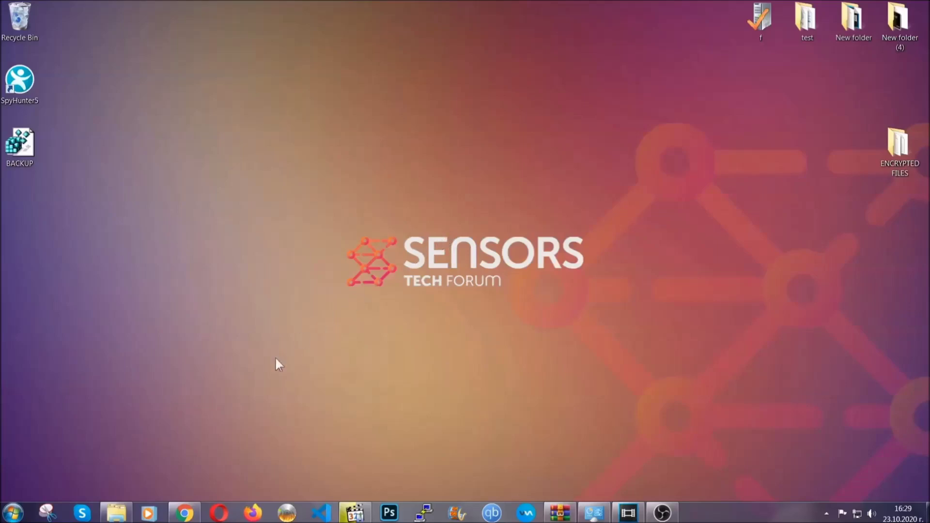
Show the SensorsTechForum ransomware recovery article in Chrome and expand Method 2 (Windows Backup)
{"action": "left_click", "coordinate": [185, 513]}
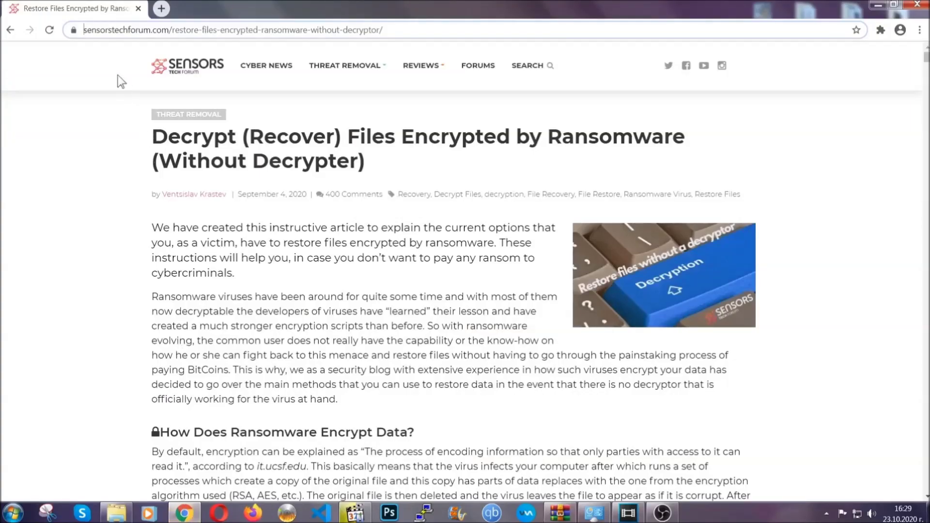
{"action": "left_click_drag", "start_coordinate": [84, 30], "coordinate": [420, 35]}
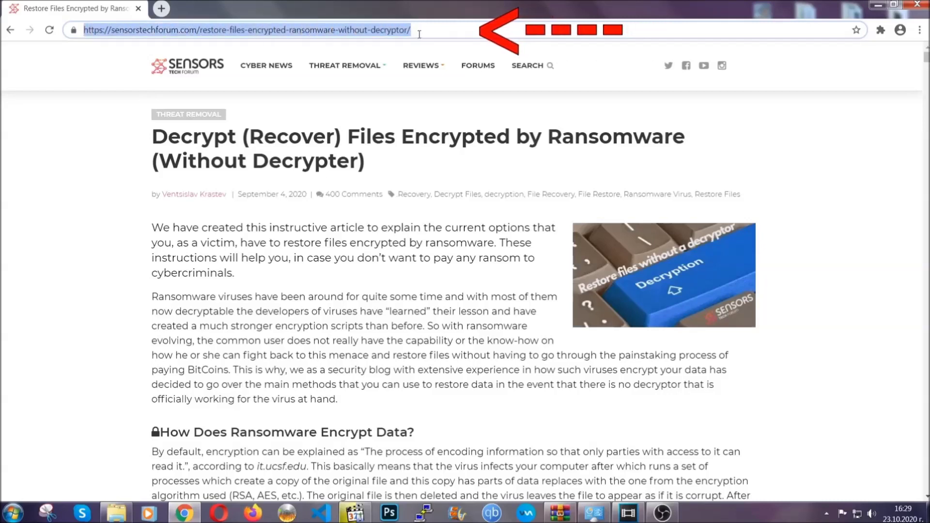
{"action": "mouse_move", "coordinate": [421, 65]}
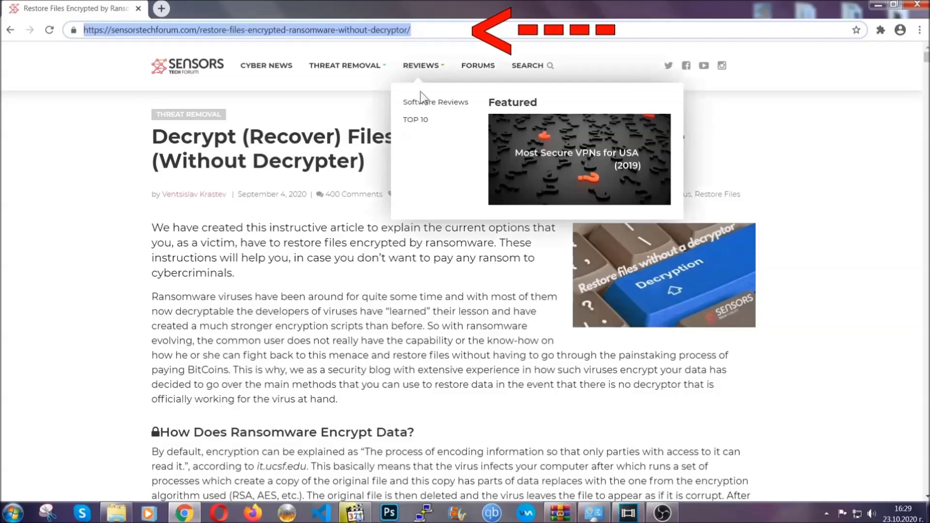
{"action": "scroll", "coordinate": [478, 265], "scroll_direction": "down", "scroll_amount": 5}
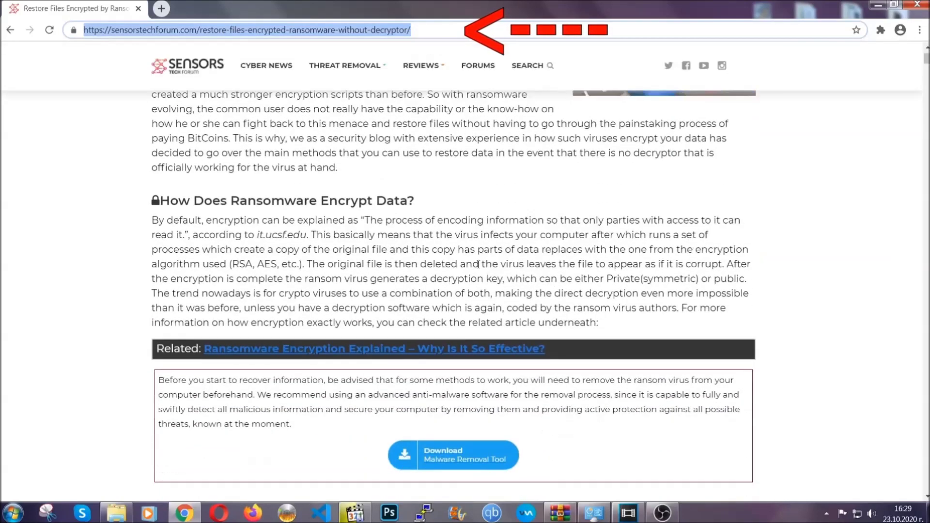
{"action": "scroll", "coordinate": [478, 265], "scroll_direction": "down", "scroll_amount": 3}
{"action": "scroll", "coordinate": [478, 264], "scroll_direction": "down", "scroll_amount": 1}
{"action": "scroll", "coordinate": [478, 265], "scroll_direction": "down", "scroll_amount": 2}
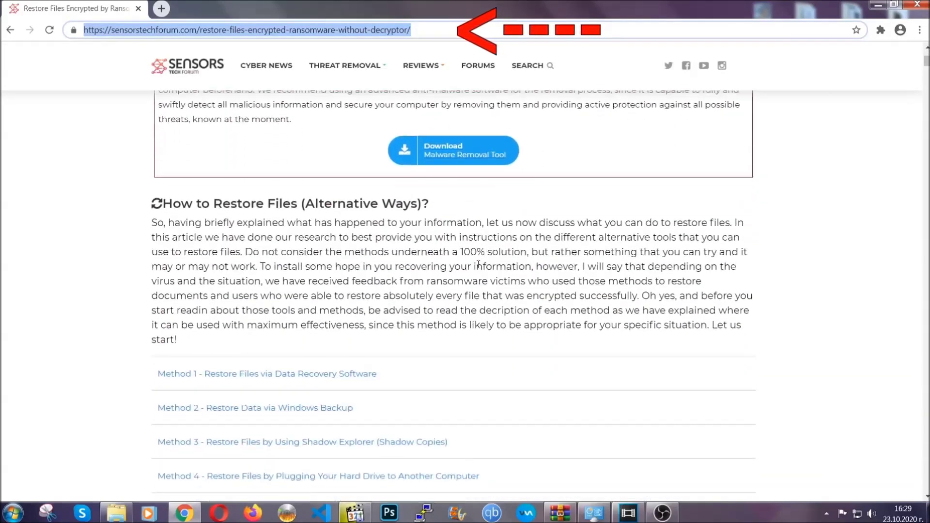
{"action": "scroll", "coordinate": [478, 265], "scroll_direction": "down", "scroll_amount": 1}
{"action": "scroll", "coordinate": [479, 266], "scroll_direction": "down", "scroll_amount": 3}
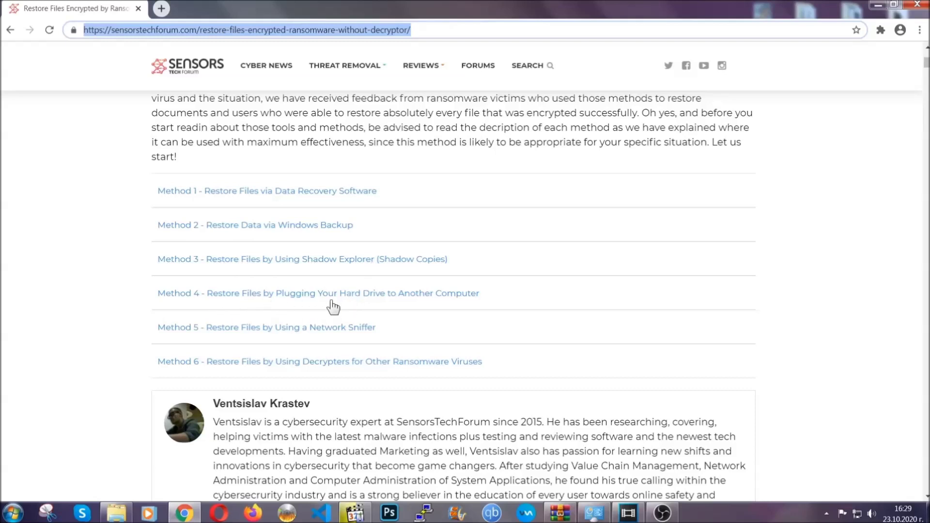
{"action": "left_click", "coordinate": [290, 225]}
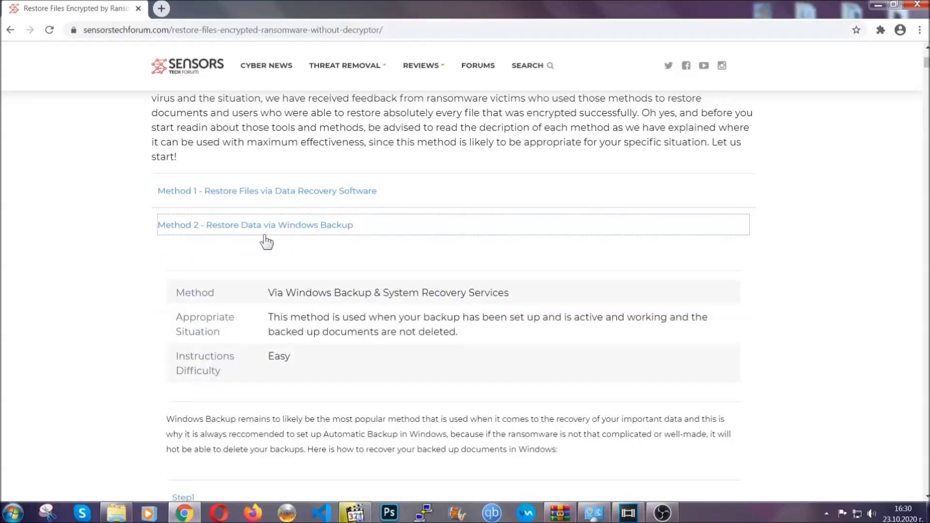
Highlight Method 2's summary table, then expand its Windows Backup Step1, Step2 and Step3
{"action": "left_click_drag", "start_coordinate": [269, 290], "coordinate": [327, 361]}
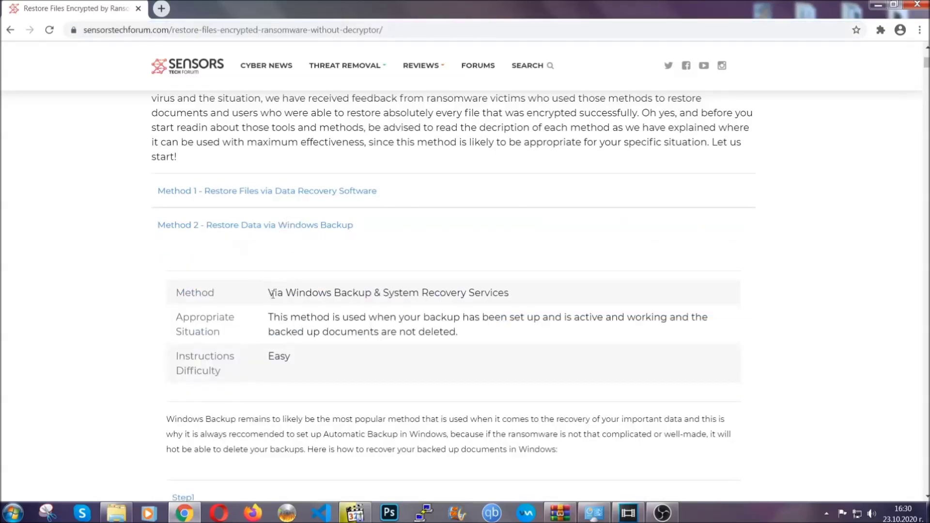
{"action": "left_click", "coordinate": [329, 364]}
{"action": "scroll", "coordinate": [332, 362], "scroll_direction": "down", "scroll_amount": 4}
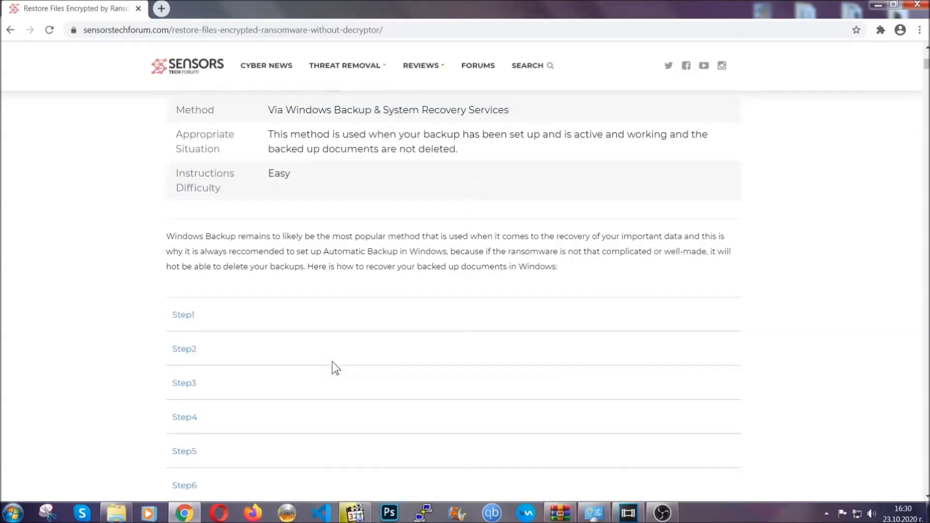
{"action": "scroll", "coordinate": [333, 361], "scroll_direction": "down", "scroll_amount": 1}
{"action": "left_click", "coordinate": [192, 254]}
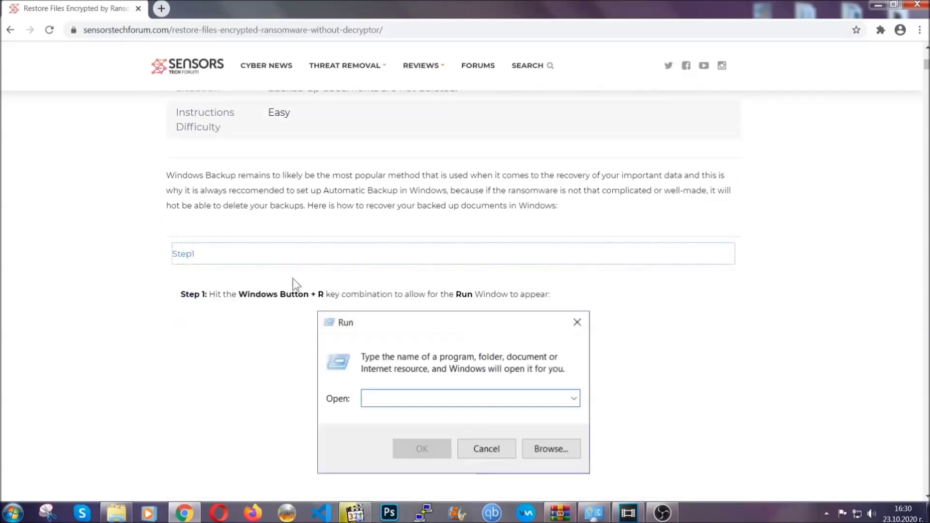
{"action": "scroll", "coordinate": [435, 301], "scroll_direction": "down", "scroll_amount": 5}
{"action": "left_click", "coordinate": [218, 305]}
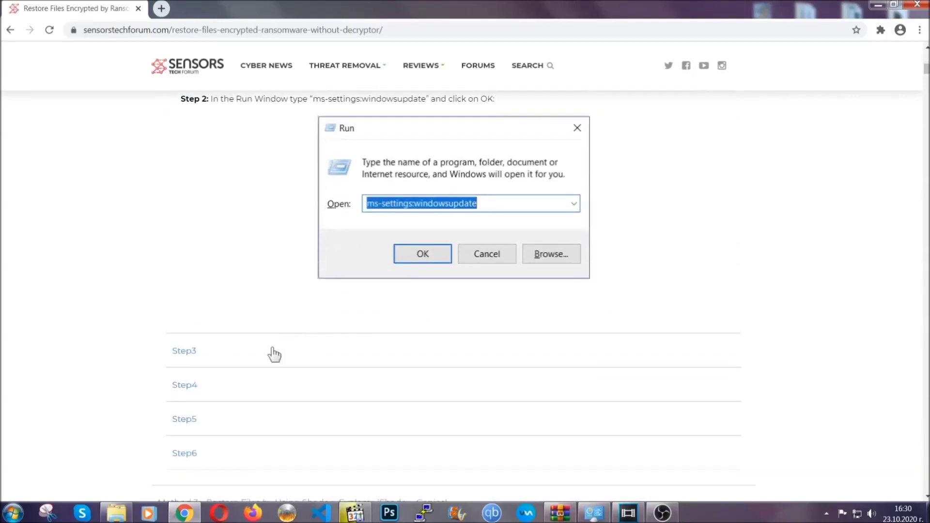
{"action": "left_click", "coordinate": [274, 355]}
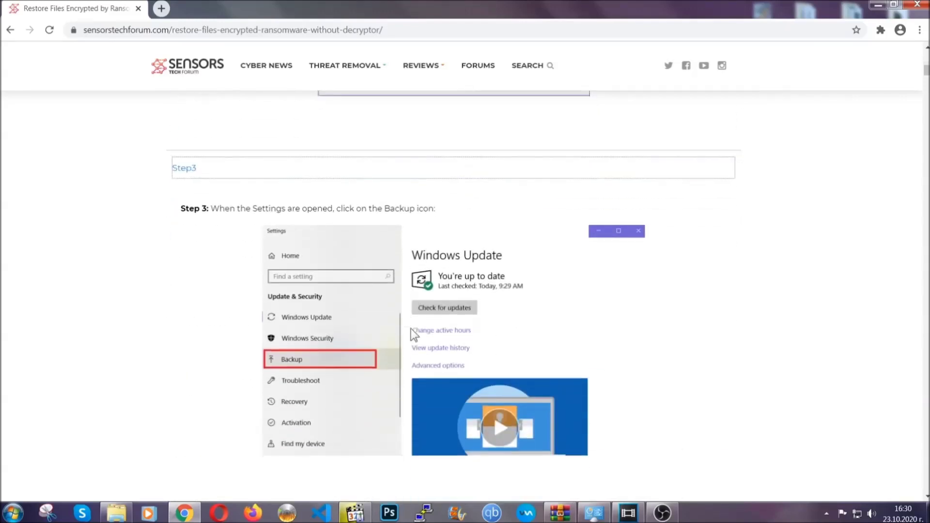
Skim down the expanded backup steps, scroll back up, and minimize Chrome to the desktop
{"action": "scroll", "coordinate": [411, 329], "scroll_direction": "down", "scroll_amount": 2}
{"action": "scroll", "coordinate": [409, 331], "scroll_direction": "down", "scroll_amount": 2}
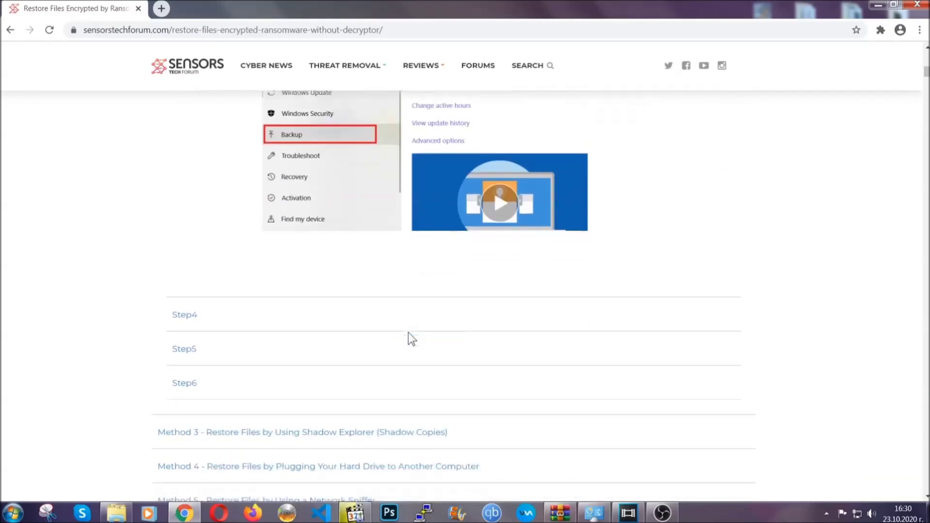
{"action": "scroll", "coordinate": [409, 334], "scroll_direction": "down", "scroll_amount": 1}
{"action": "scroll", "coordinate": [409, 334], "scroll_direction": "down", "scroll_amount": 3}
{"action": "scroll", "coordinate": [410, 334], "scroll_direction": "down", "scroll_amount": 2}
{"action": "scroll", "coordinate": [410, 334], "scroll_direction": "down", "scroll_amount": 1}
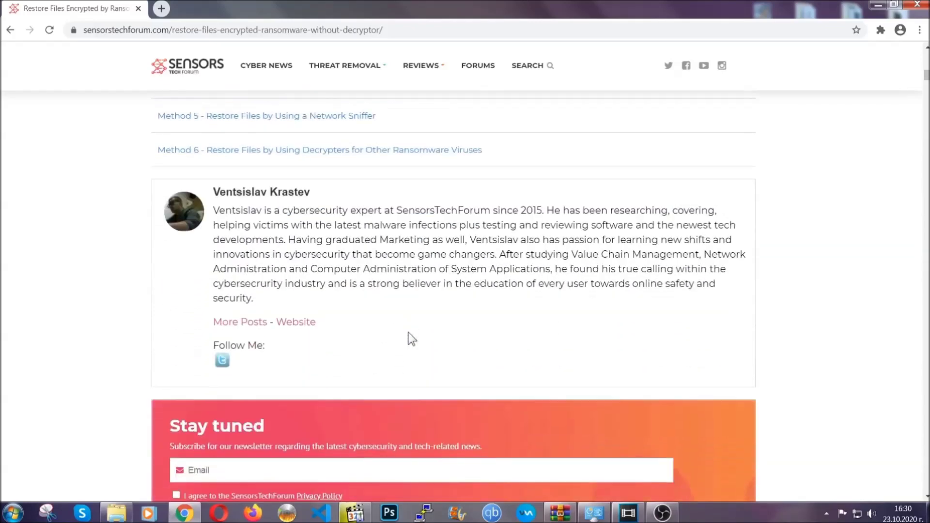
{"action": "scroll", "coordinate": [409, 333], "scroll_direction": "up", "scroll_amount": 4}
{"action": "scroll", "coordinate": [406, 339], "scroll_direction": "up", "scroll_amount": 5}
{"action": "scroll", "coordinate": [406, 346], "scroll_direction": "up", "scroll_amount": 5}
{"action": "scroll", "coordinate": [407, 347], "scroll_direction": "up", "scroll_amount": 5}
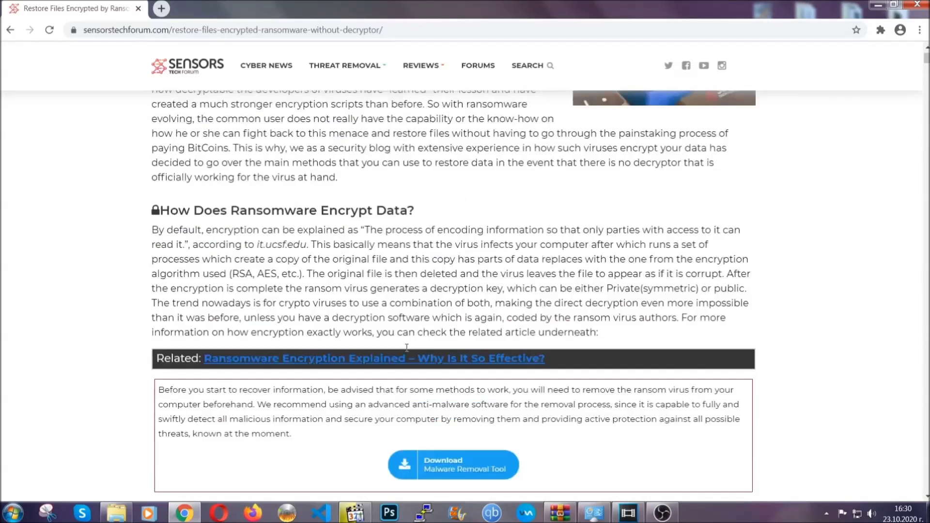
{"action": "scroll", "coordinate": [407, 347], "scroll_direction": "up", "scroll_amount": 4}
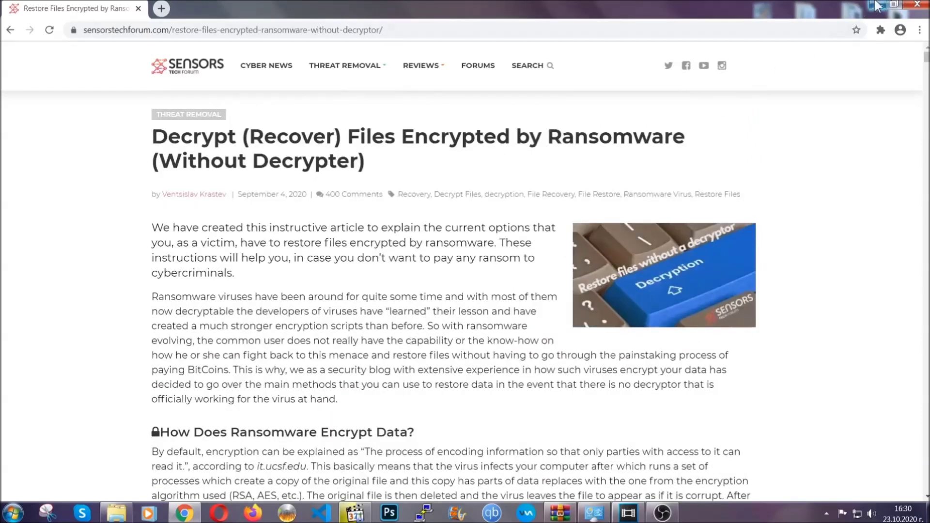
{"action": "left_click", "coordinate": [876, 6]}
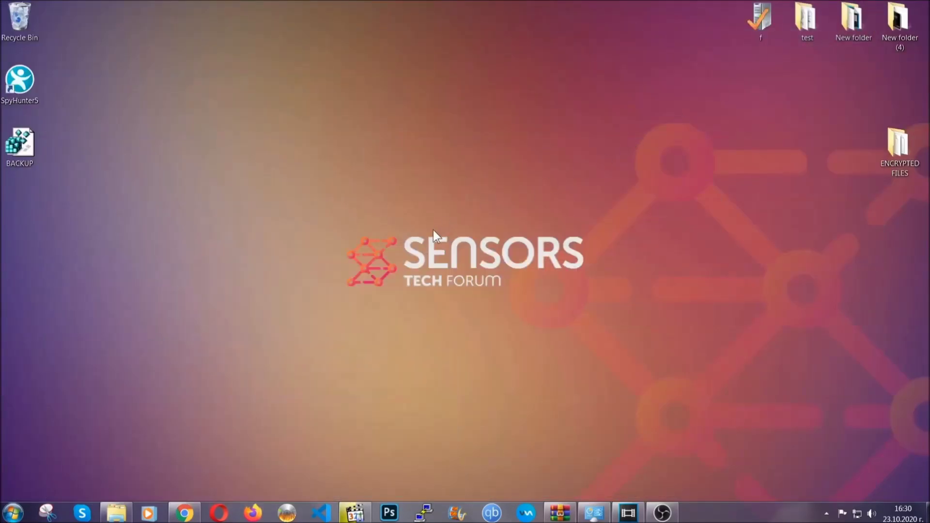